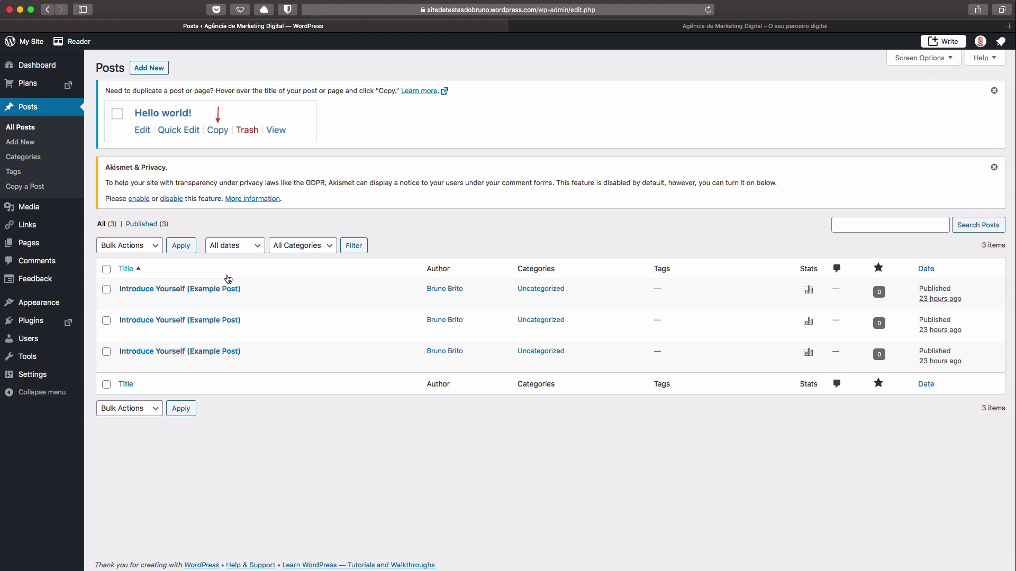
# Move all three "Introduce Yourself (Example Post)" posts to the trash with one bulk action
pyautogui.click(106, 290)
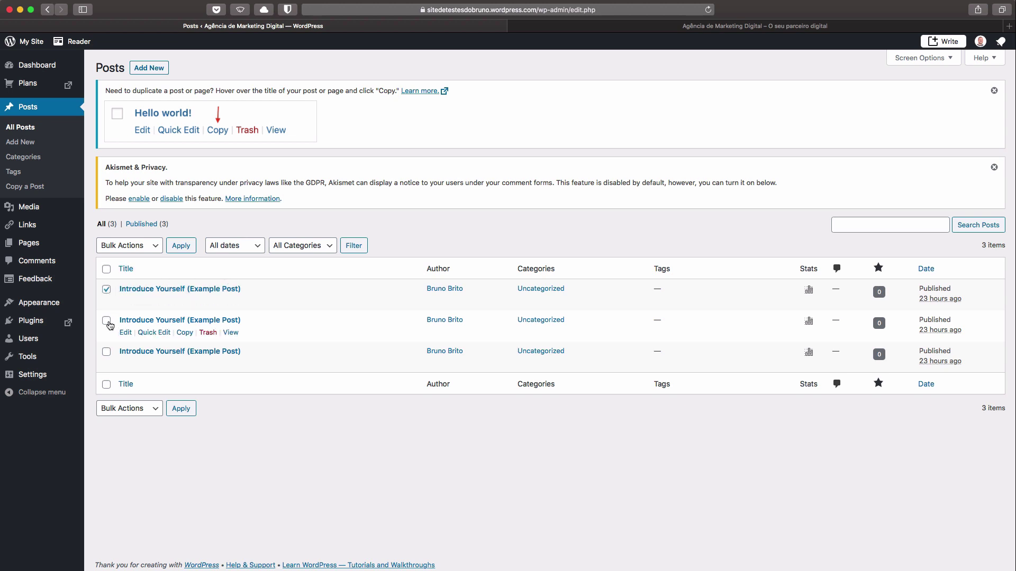
pyautogui.click(106, 321)
pyautogui.click(106, 352)
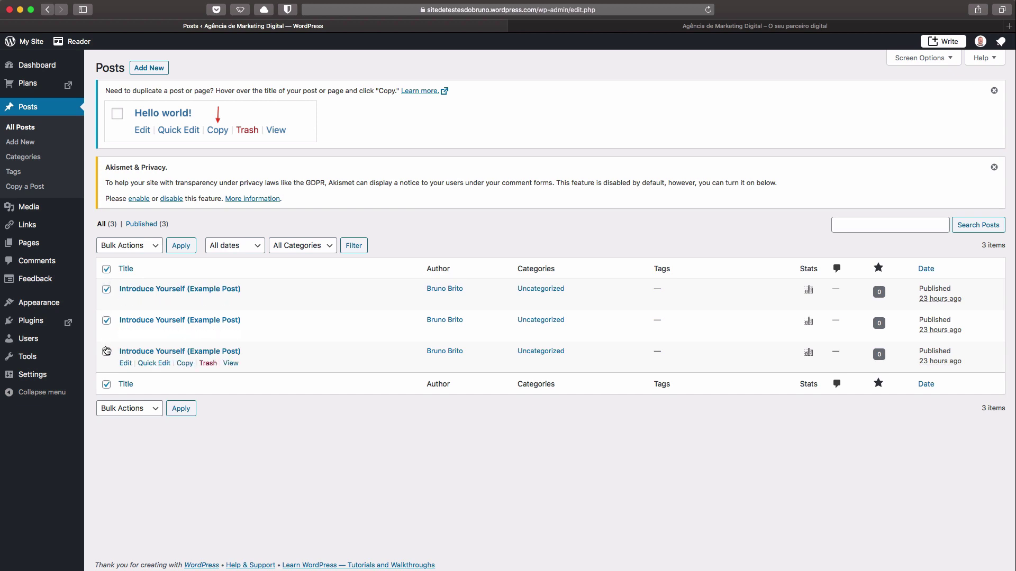
pyautogui.click(144, 247)
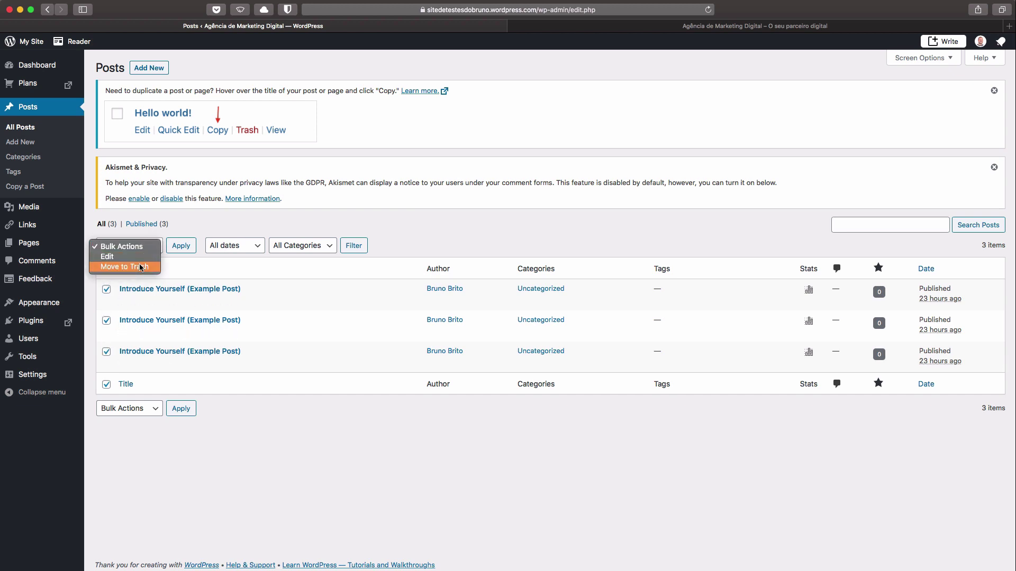
pyautogui.click(140, 268)
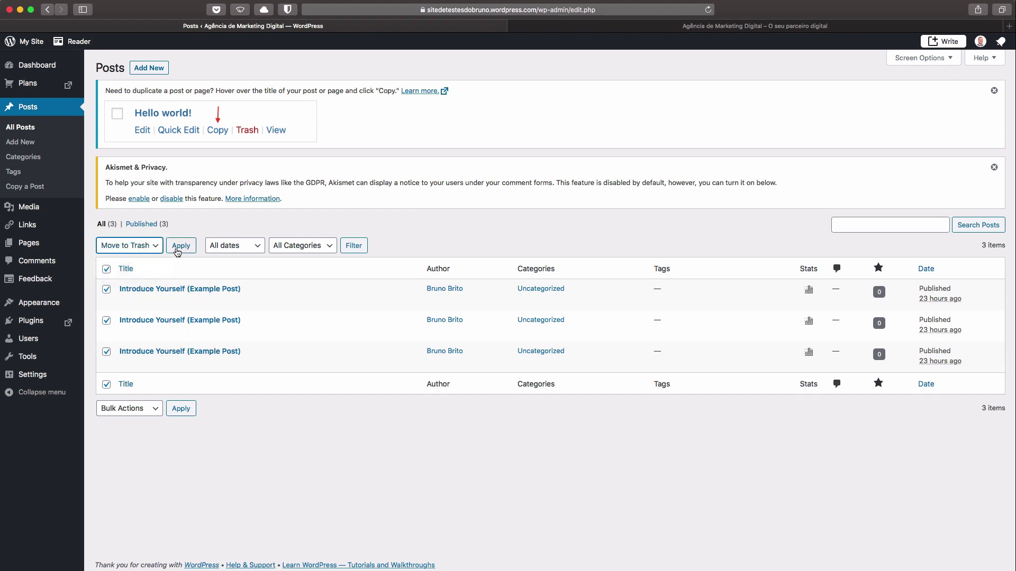
pyautogui.click(177, 248)
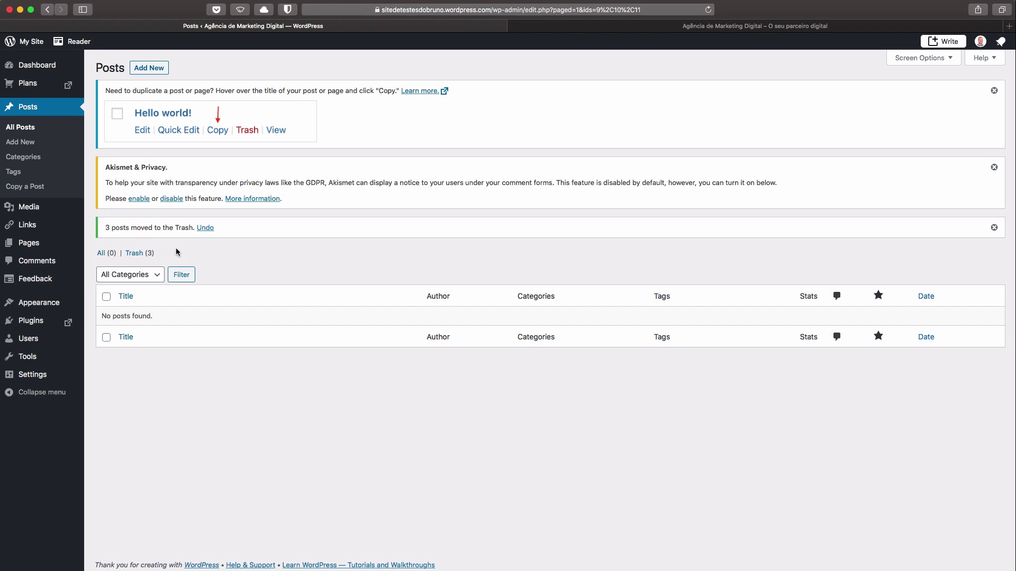
# Permanently delete all the posts in the trash with a bulk action
pyautogui.click(134, 254)
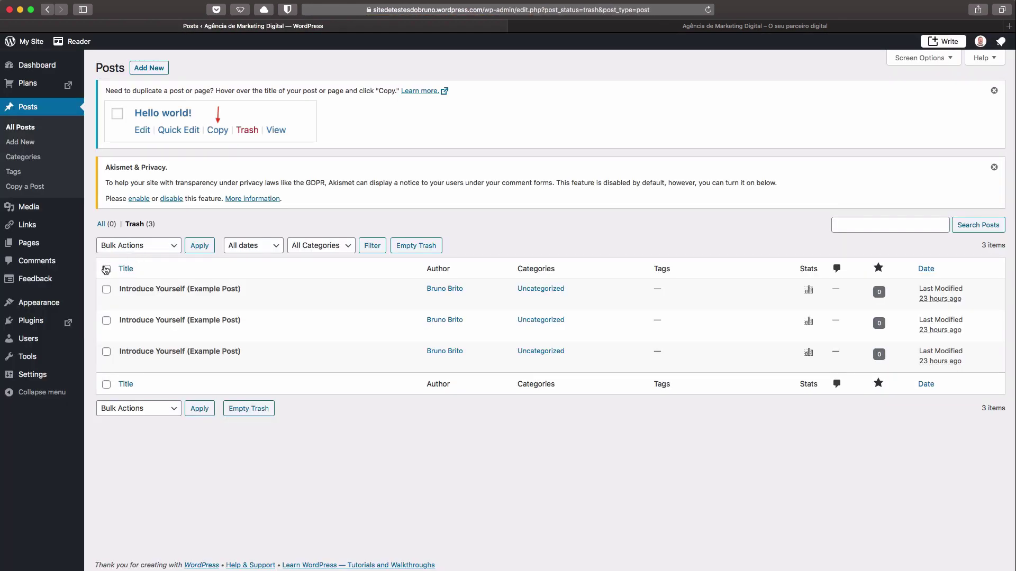
pyautogui.click(106, 269)
pyautogui.click(138, 246)
pyautogui.click(114, 268)
pyautogui.click(200, 247)
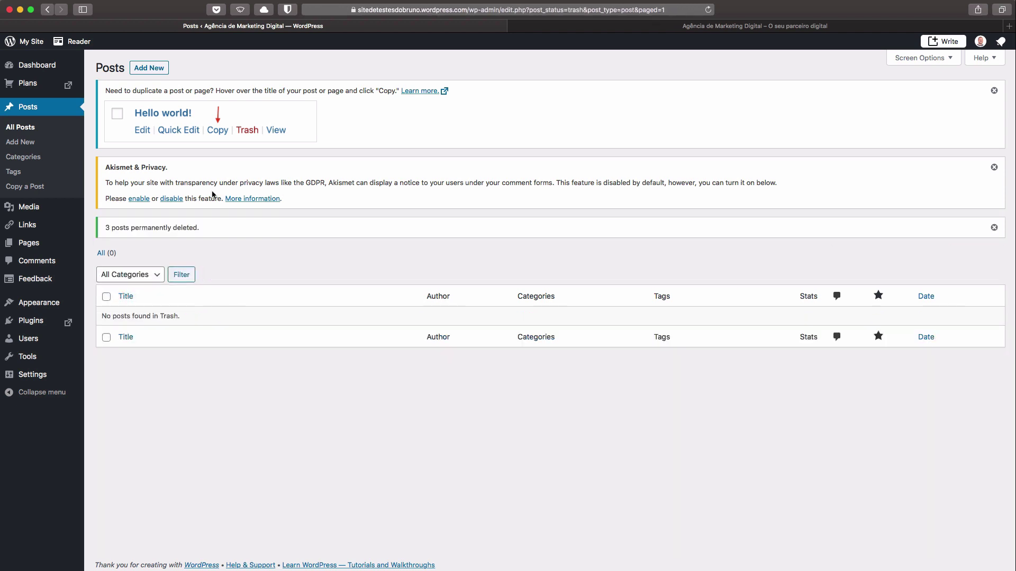
# Reload the live site's home page to check its Latest from the Blog section, and return to the posts admin page
pyautogui.click(715, 26)
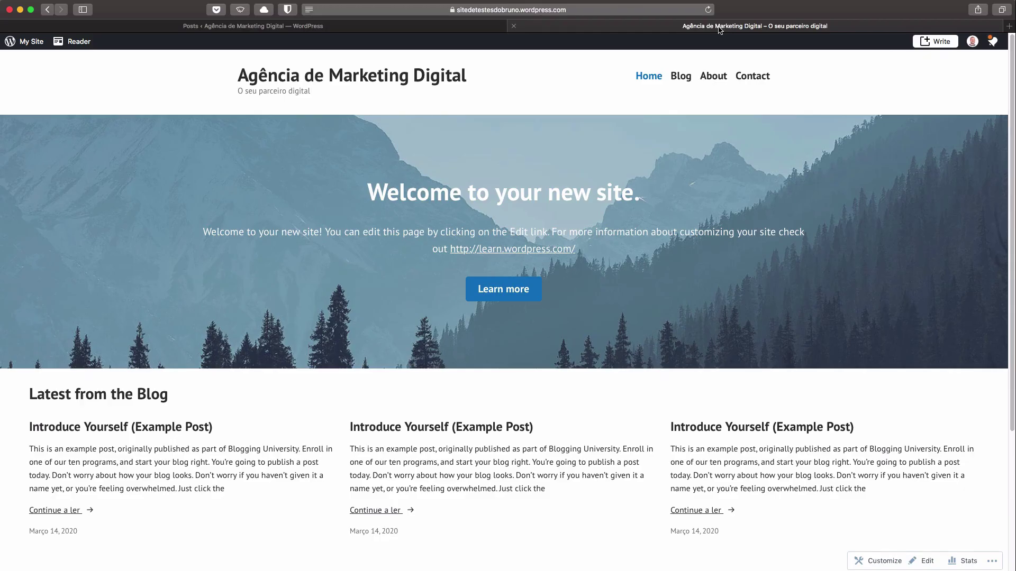
pyautogui.click(709, 10)
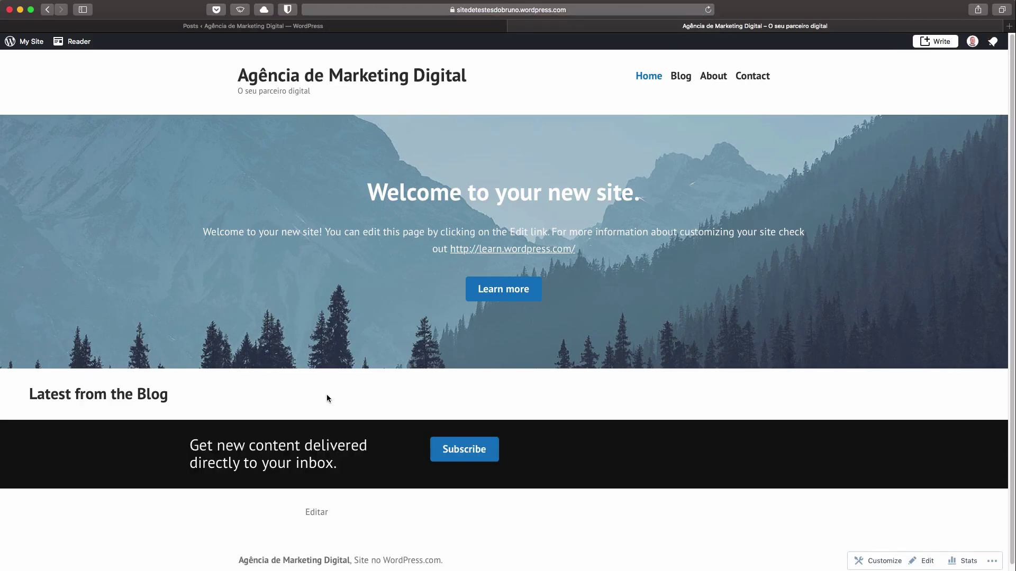
pyautogui.click(312, 27)
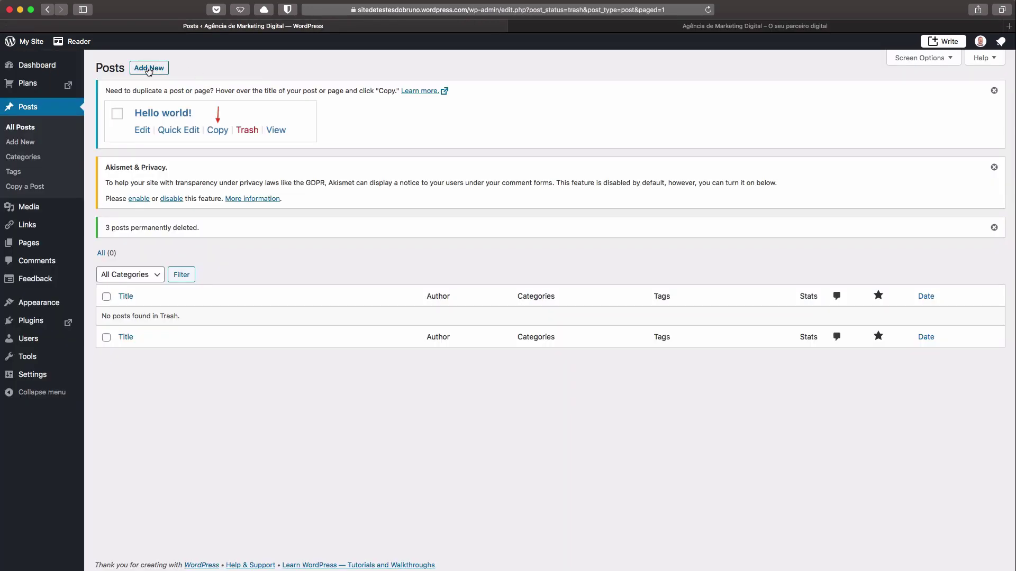
# Create a new post titled "Tik Tok - Tudo o que precisas de saber" with a lorem ipsum paragraph as its body
pyautogui.click(25, 144)
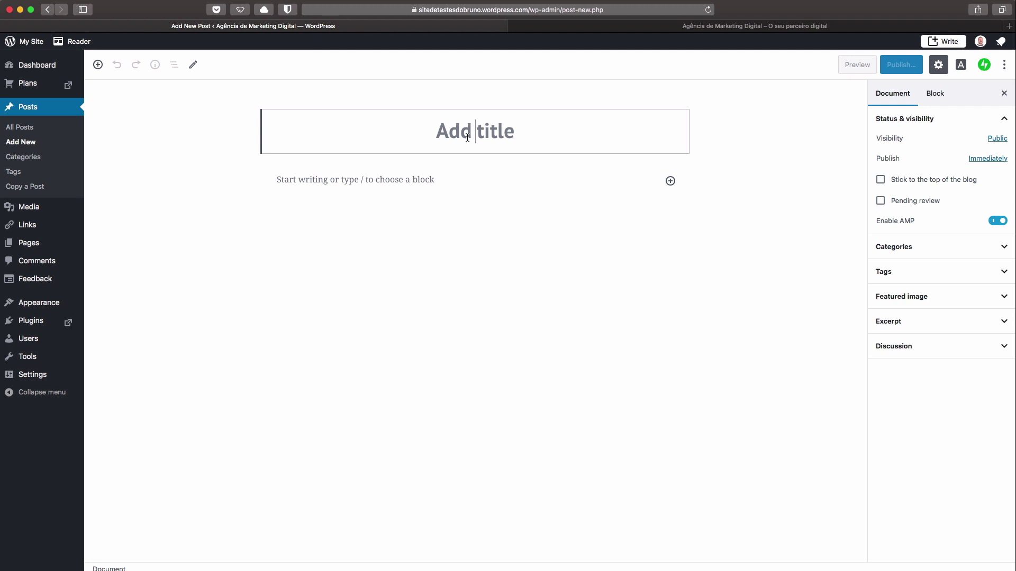
pyautogui.write('Tik Tok - Tudo o que precisas de saber')
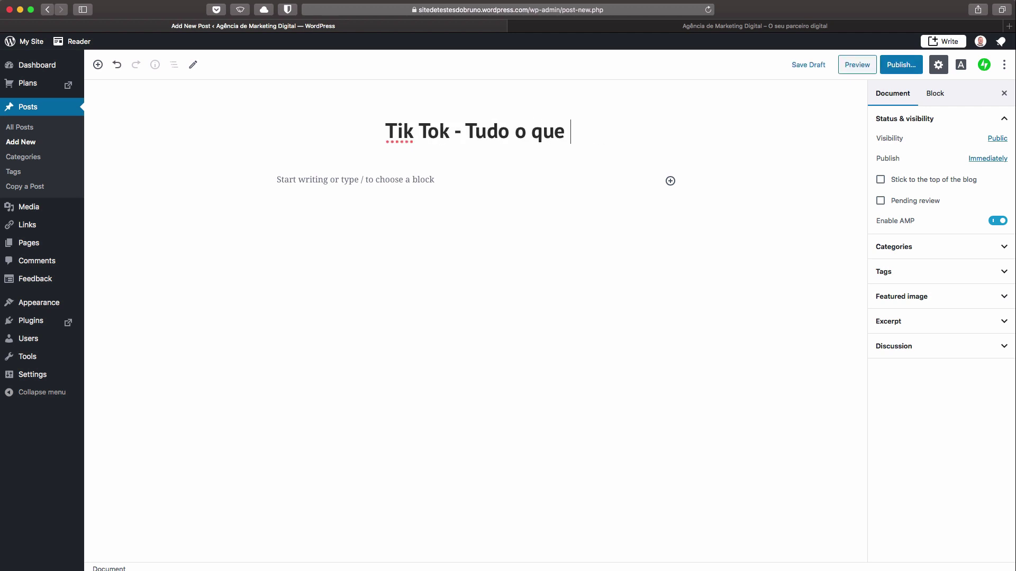
pyautogui.click(397, 177)
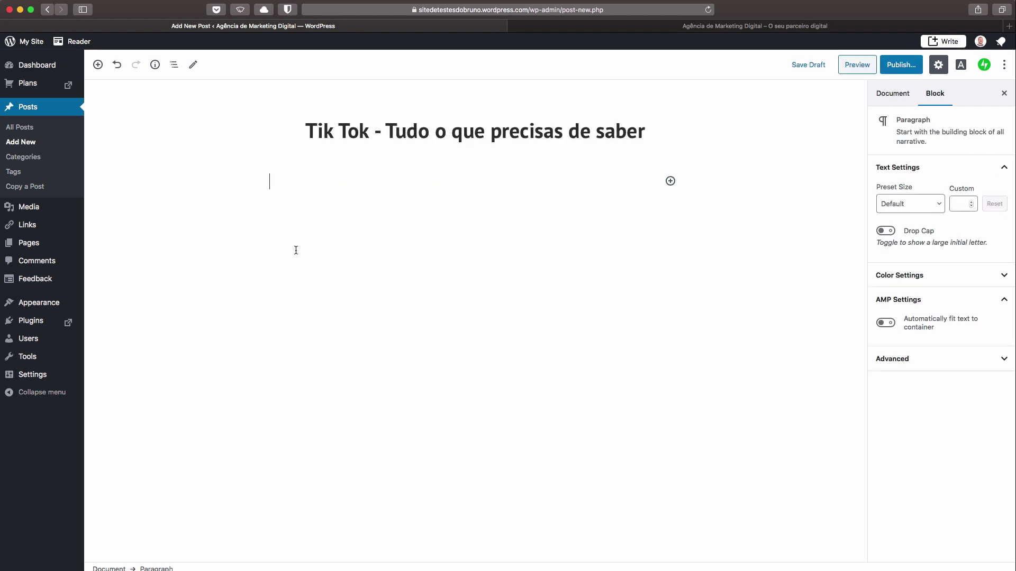
pyautogui.write('lorem')
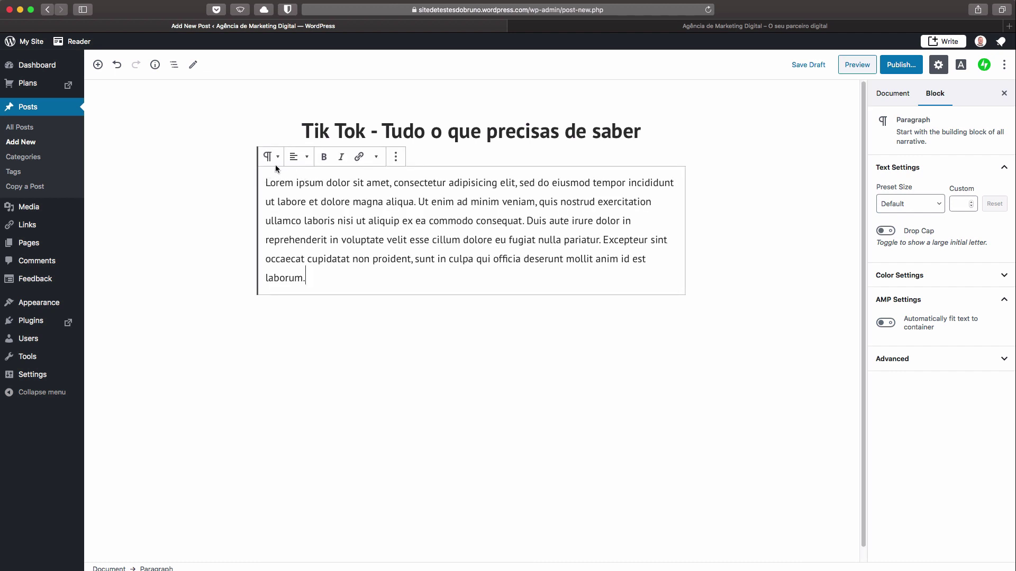
# In the paragraph, make "dolor sit amet, consectetur" bold and "dolore eu fugiat" italic
pyautogui.moveTo(327, 183); pyautogui.dragTo(446, 183)
pyautogui.click(323, 157)
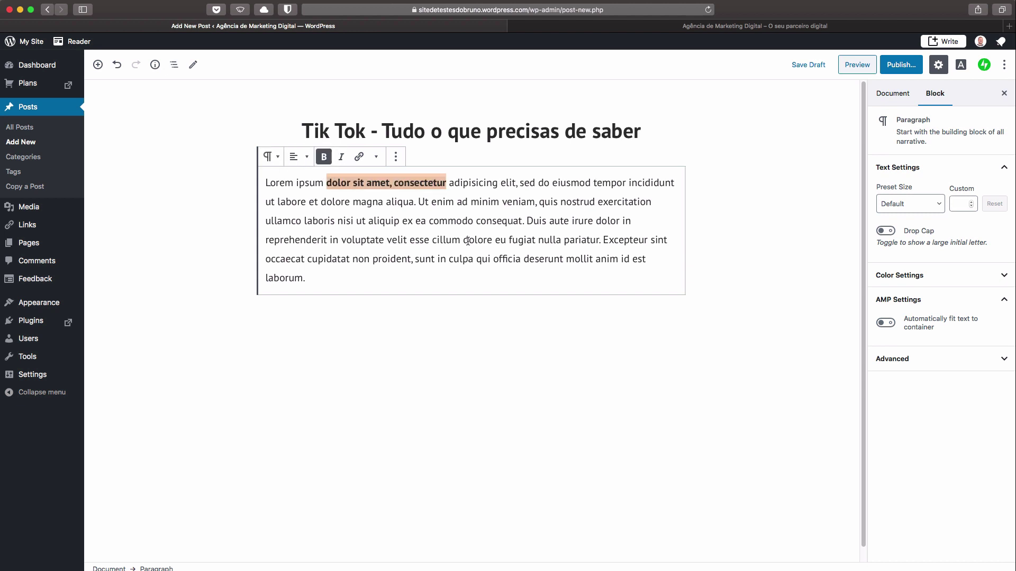
pyautogui.moveTo(464, 240); pyautogui.dragTo(534, 239)
pyautogui.click(340, 157)
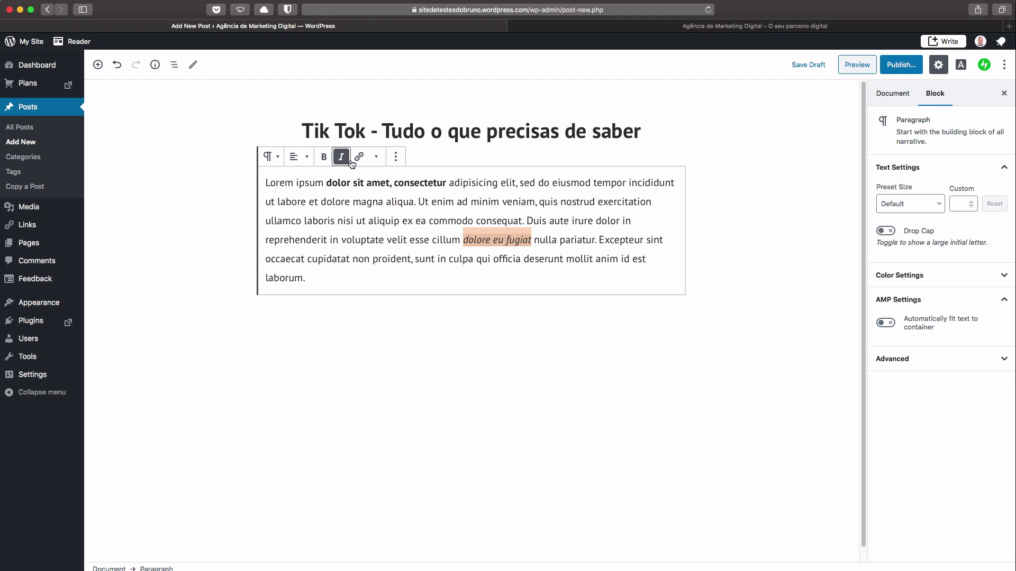
pyautogui.doubleClick(620, 240)
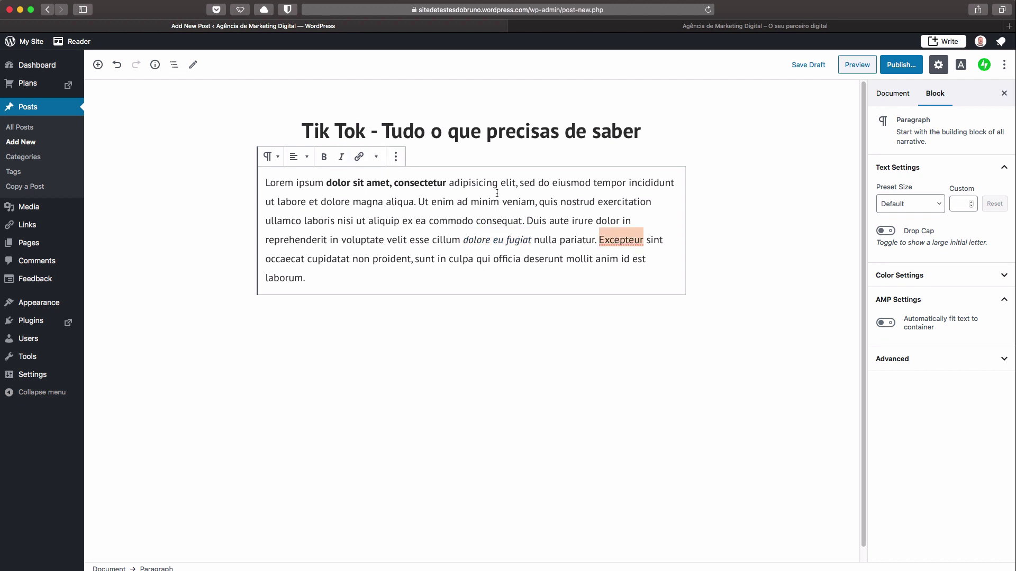
pyautogui.click(359, 157)
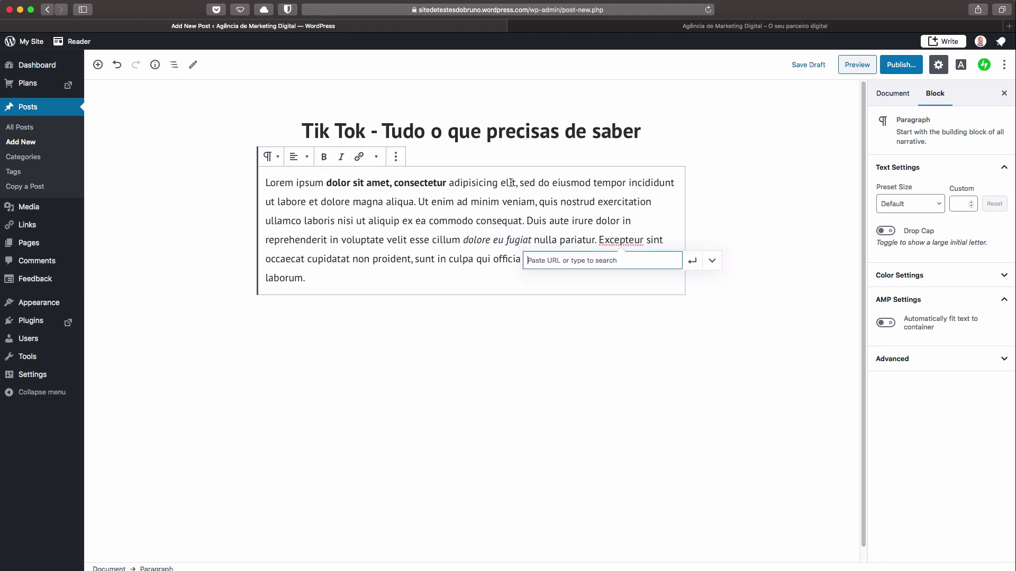
pyautogui.write('https://escs.ipl.pt')
pyautogui.click(712, 263)
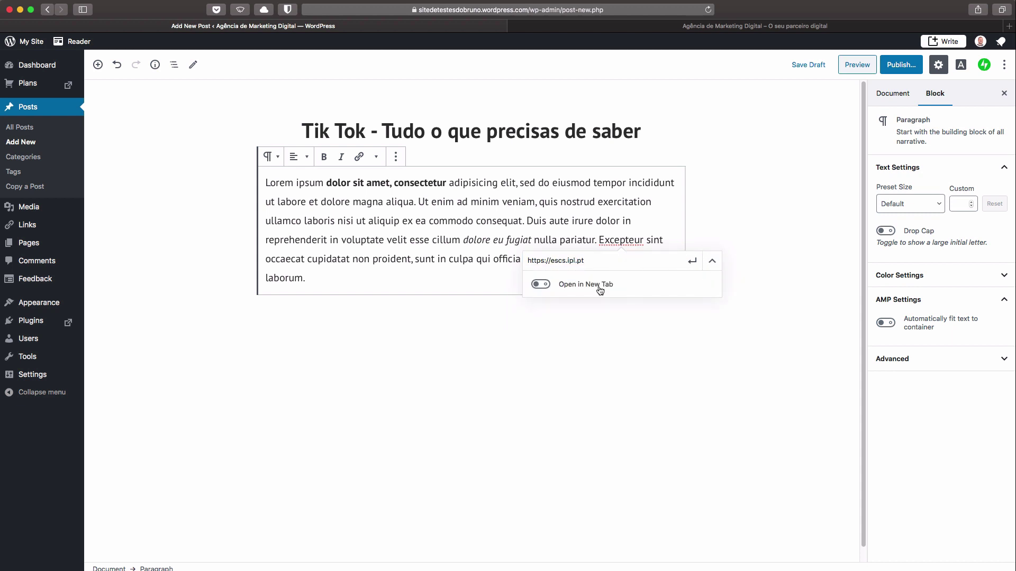
pyautogui.click(543, 286)
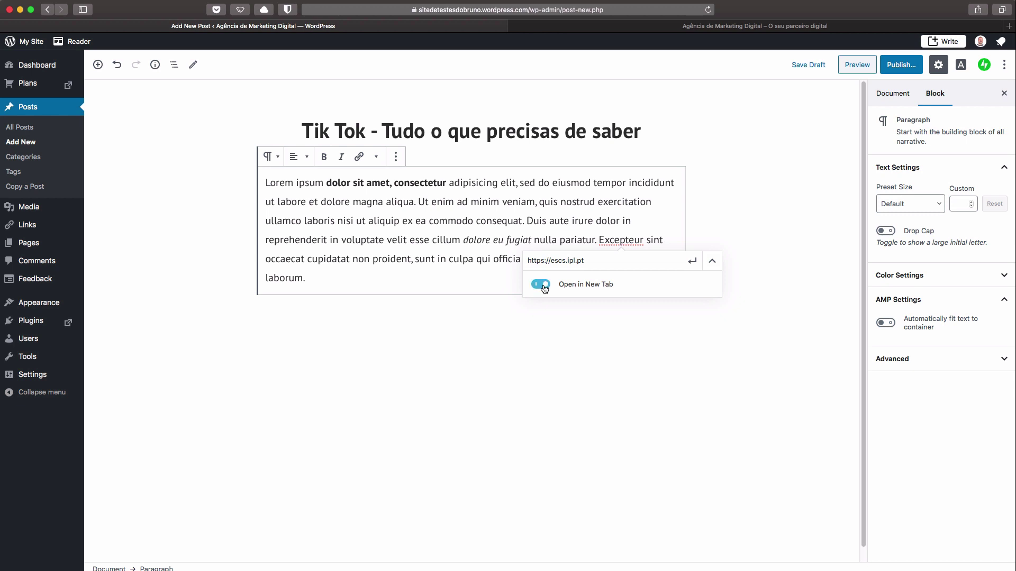
pyautogui.click(692, 261)
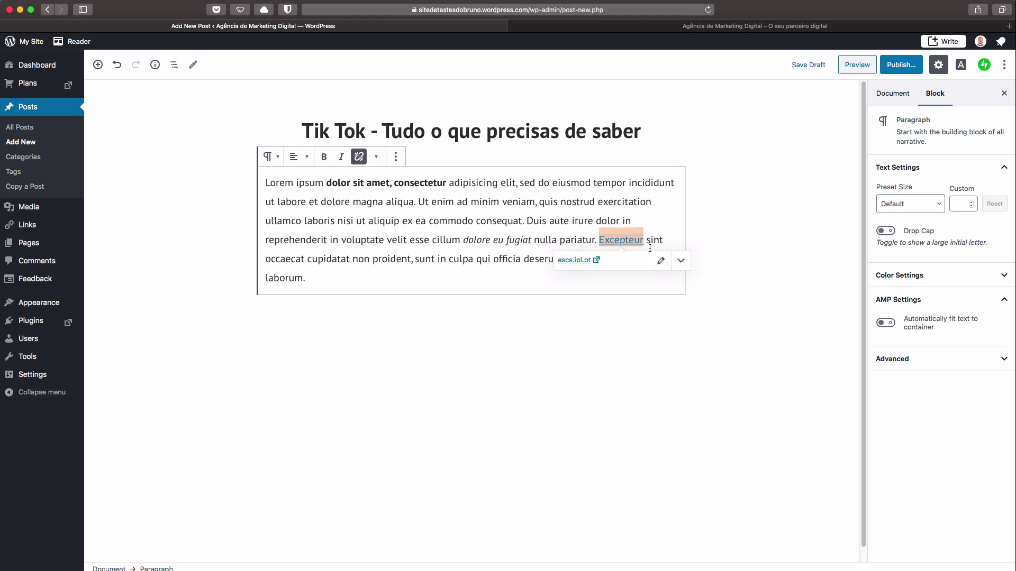
pyautogui.click(666, 224)
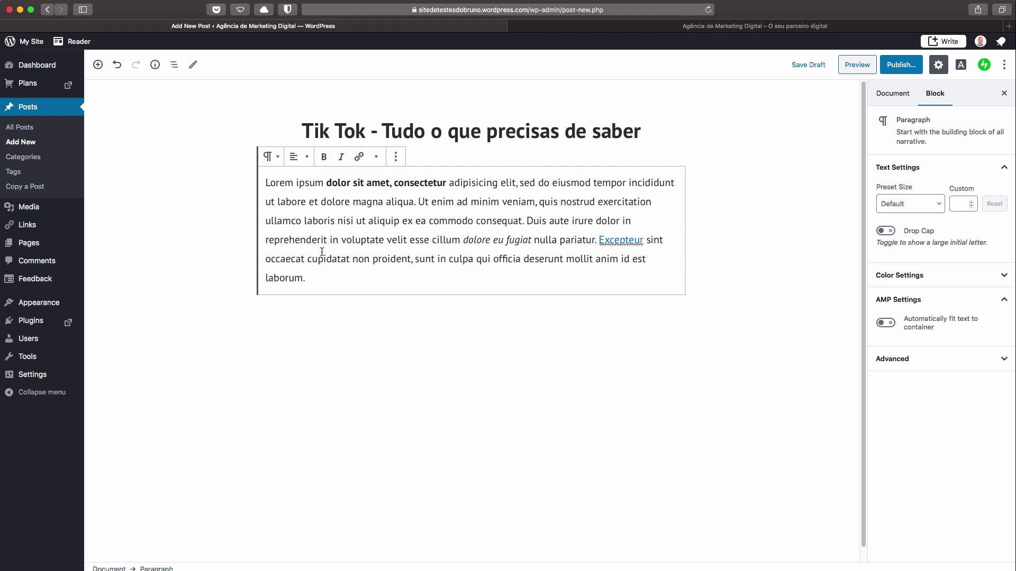
# Add a Heading block below the paragraph reading "Como publicar o teu primeiro conteúdo no Tik Tok"
pyautogui.click(98, 64)
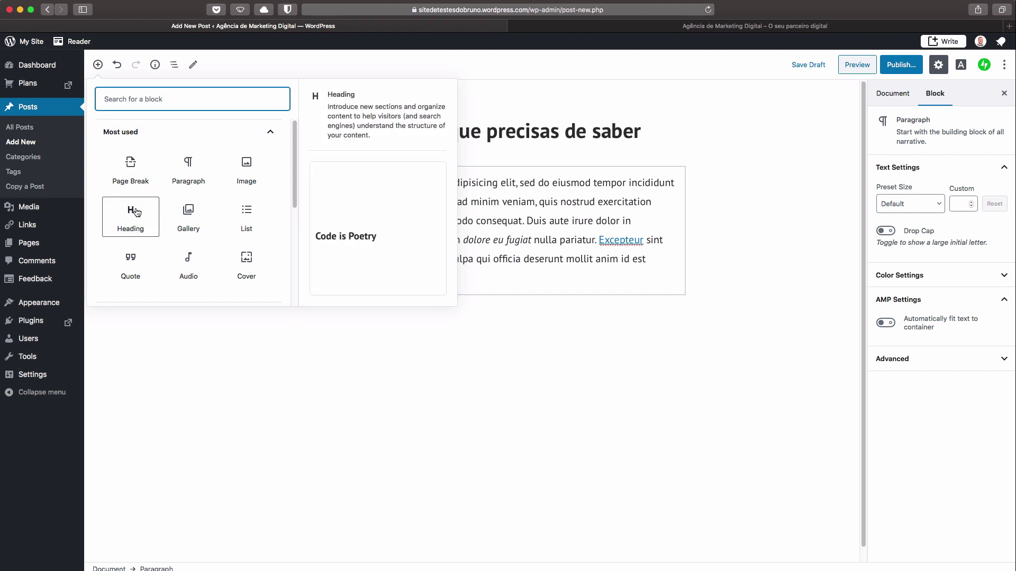
pyautogui.click(136, 212)
pyautogui.write('Como publicar o teu p')
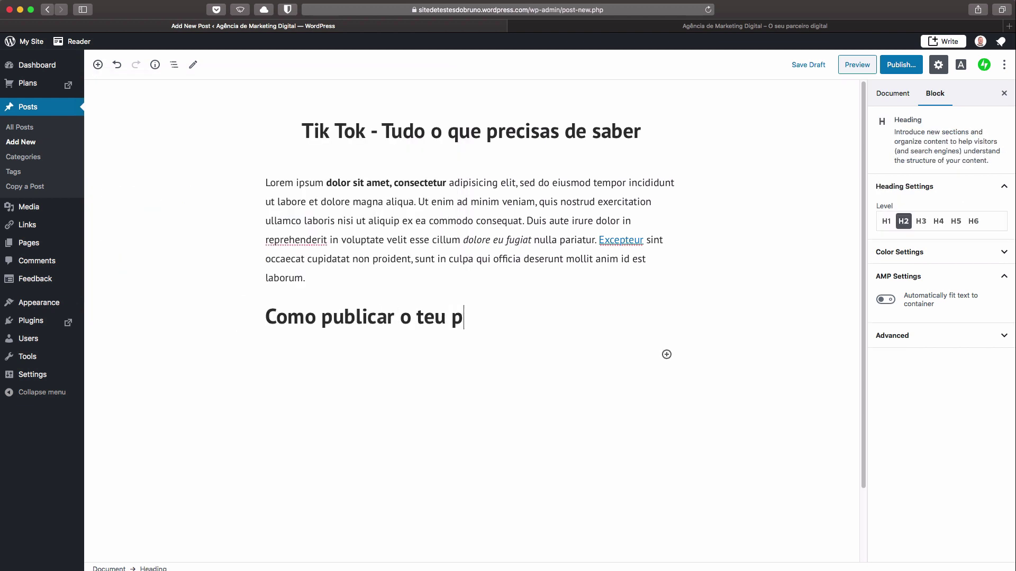
pyautogui.write('rimeiro conteúdo no Tik Tok')
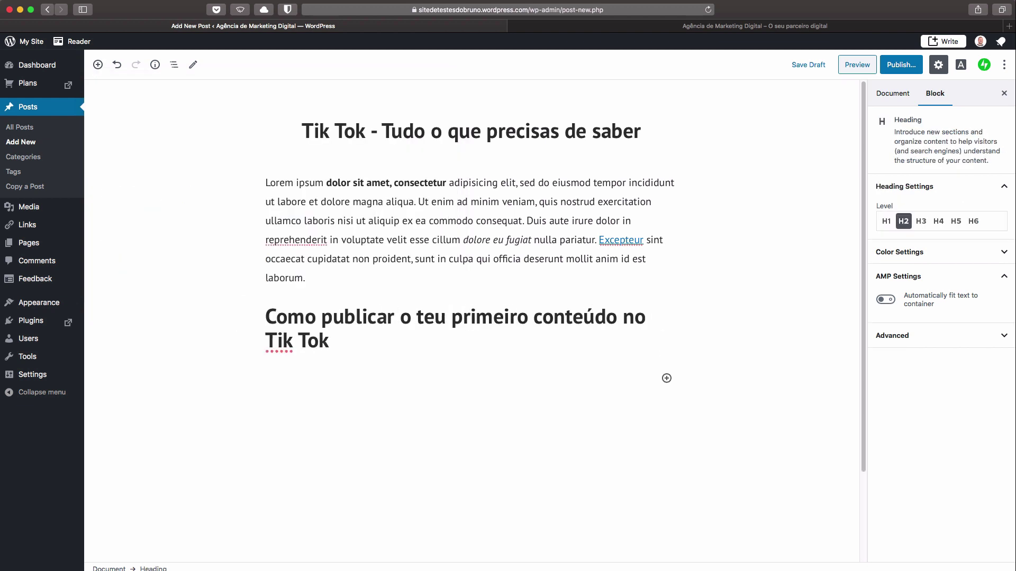
# Examine the block types available below the heading in the Common Blocks, Layout Elements, Formatting and Most used categories
pyautogui.click(666, 378)
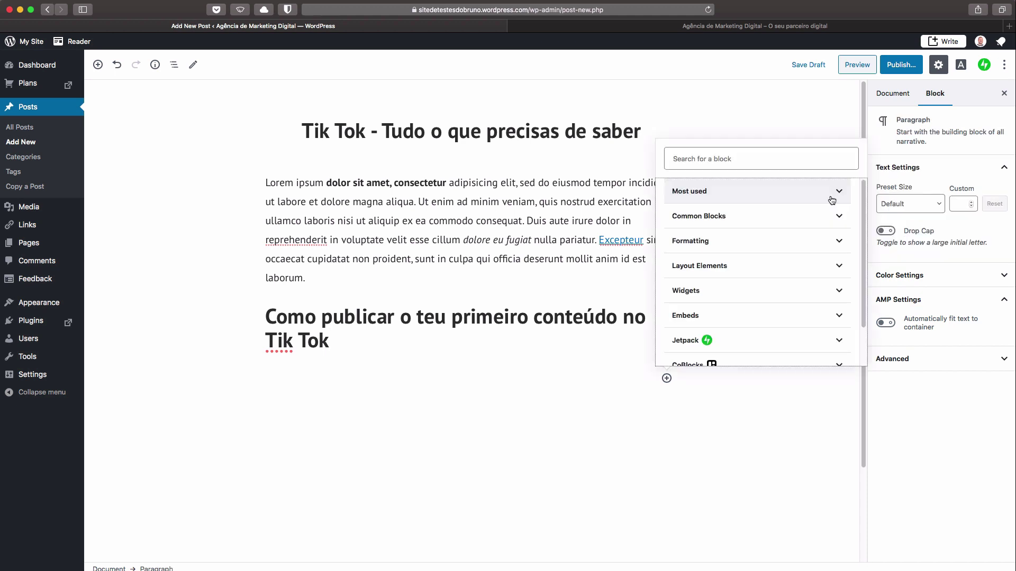
pyautogui.click(703, 216)
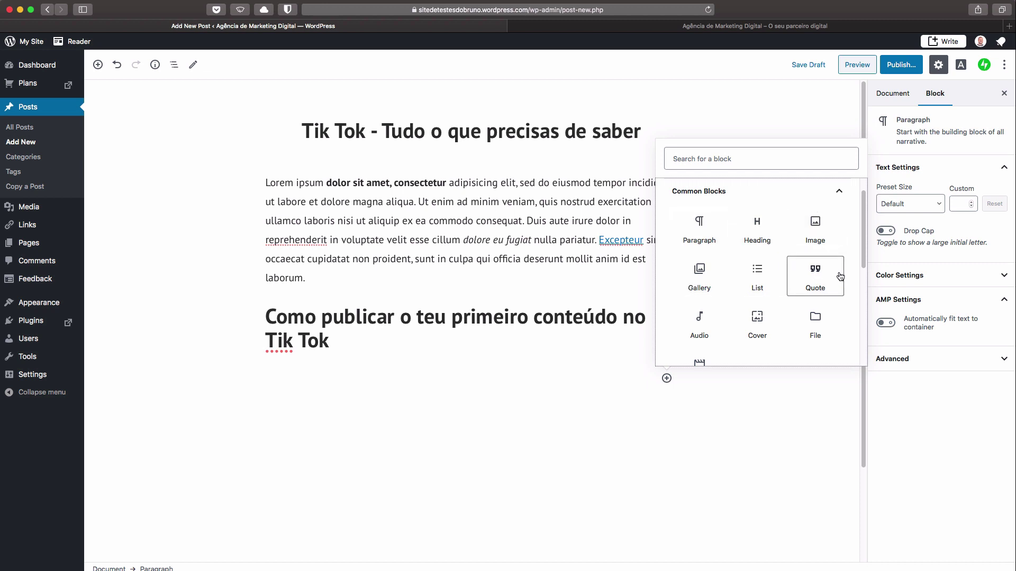
pyautogui.click(838, 191)
pyautogui.scroll(-1, 691, 219)
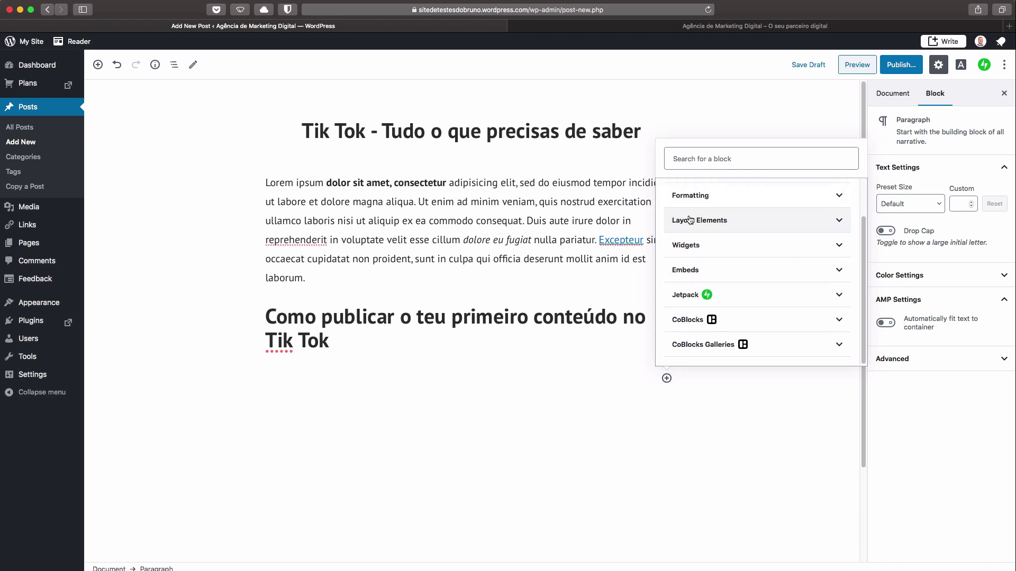
pyautogui.scroll(2, 690, 220)
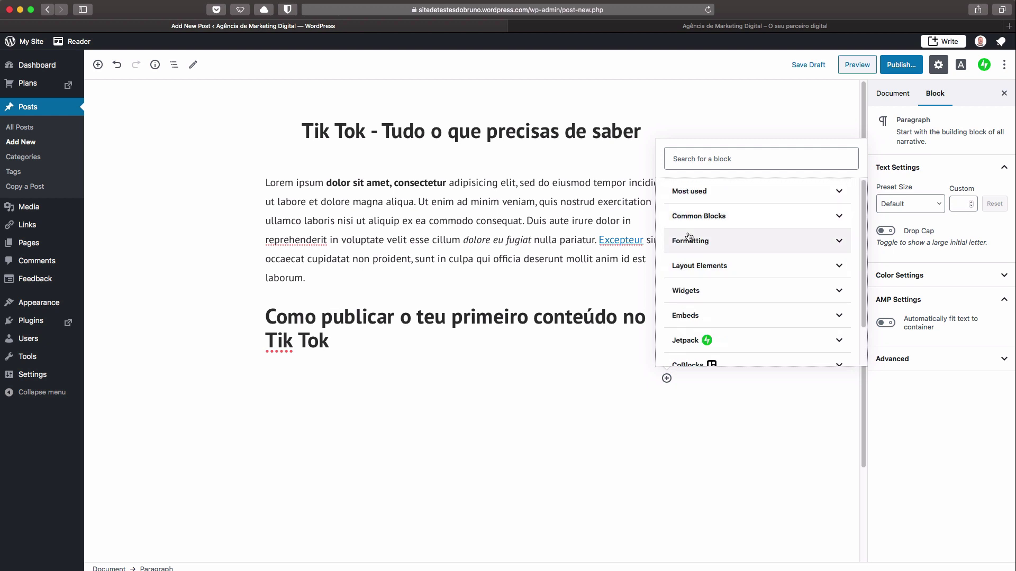
pyautogui.click(709, 266)
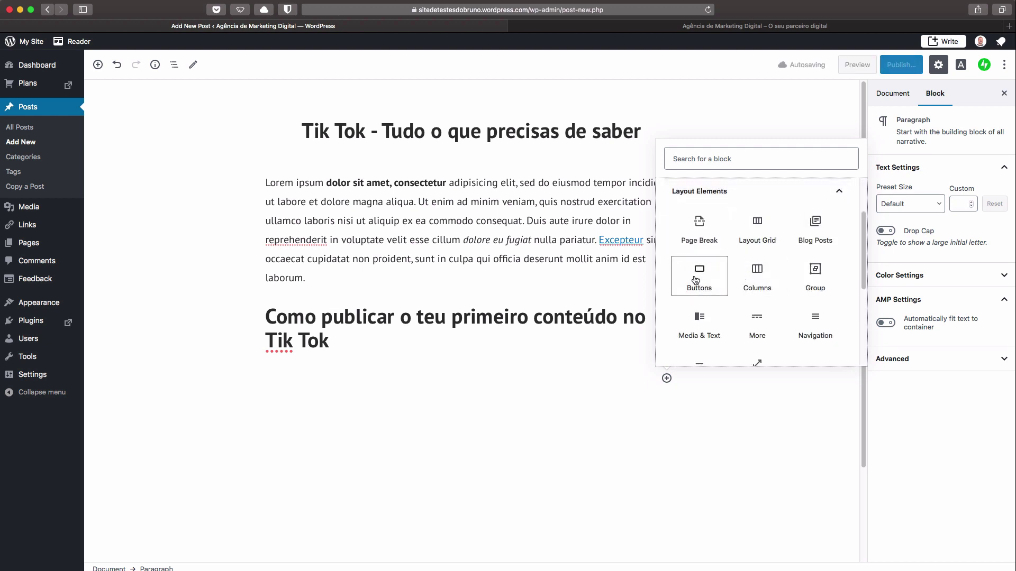
pyautogui.click(839, 191)
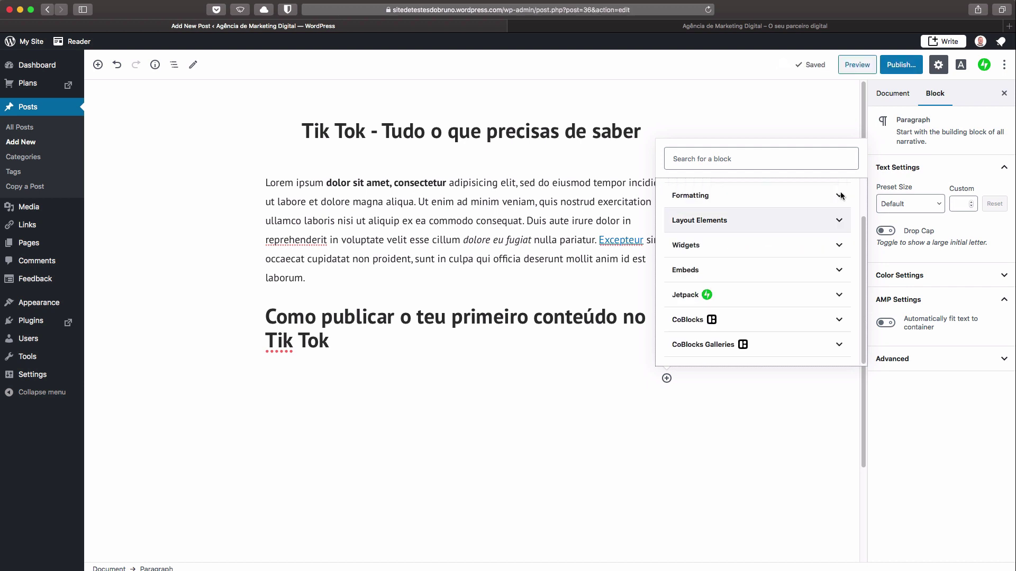
pyautogui.click(696, 200)
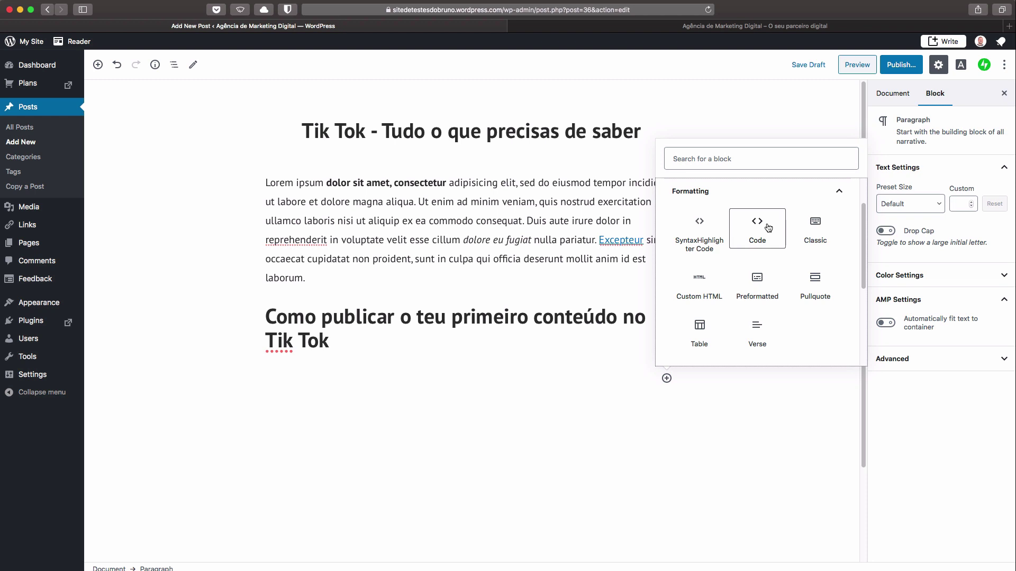
pyautogui.click(838, 192)
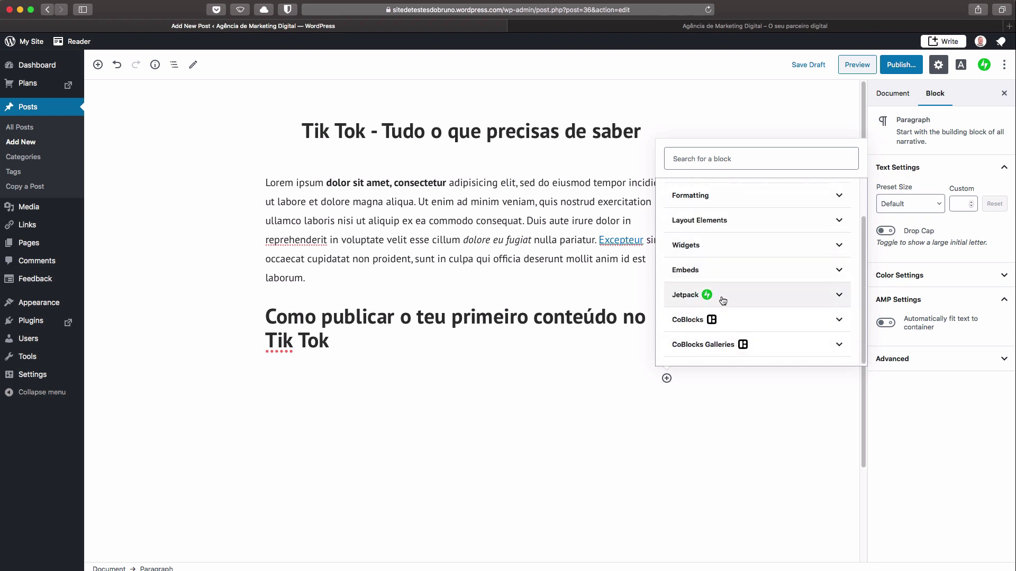
pyautogui.scroll(3, 721, 296)
pyautogui.click(714, 196)
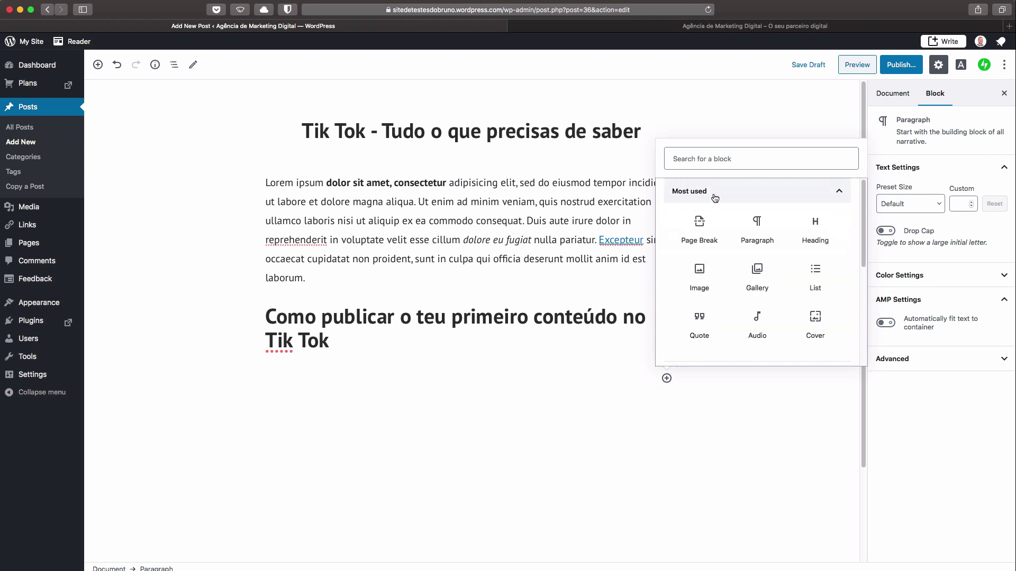
pyautogui.scroll(-4, 754, 283)
pyautogui.scroll(4, 764, 291)
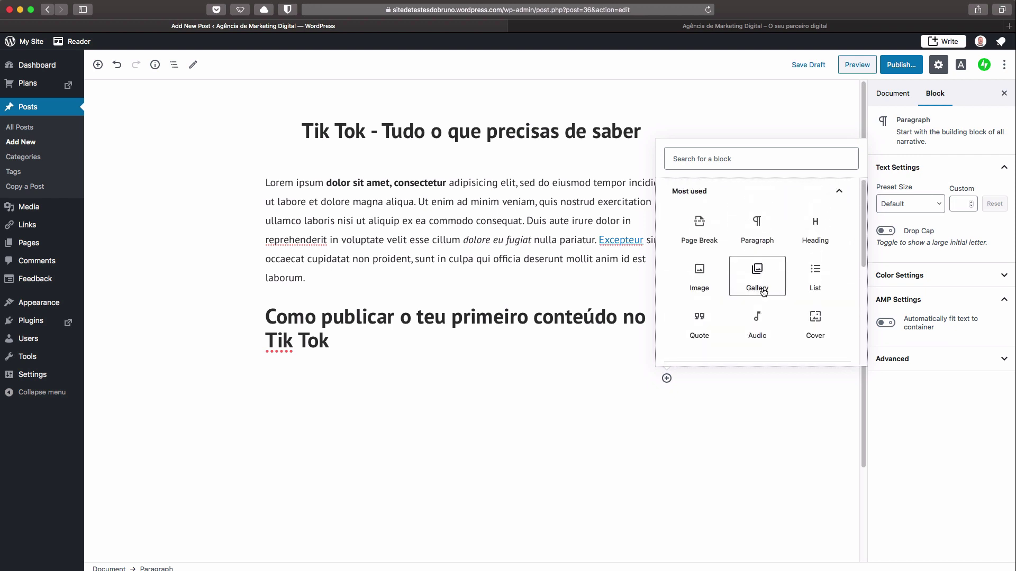
# Close the block picker and set the photo of the woman taking a selfie as the post's featured image
pyautogui.click(840, 192)
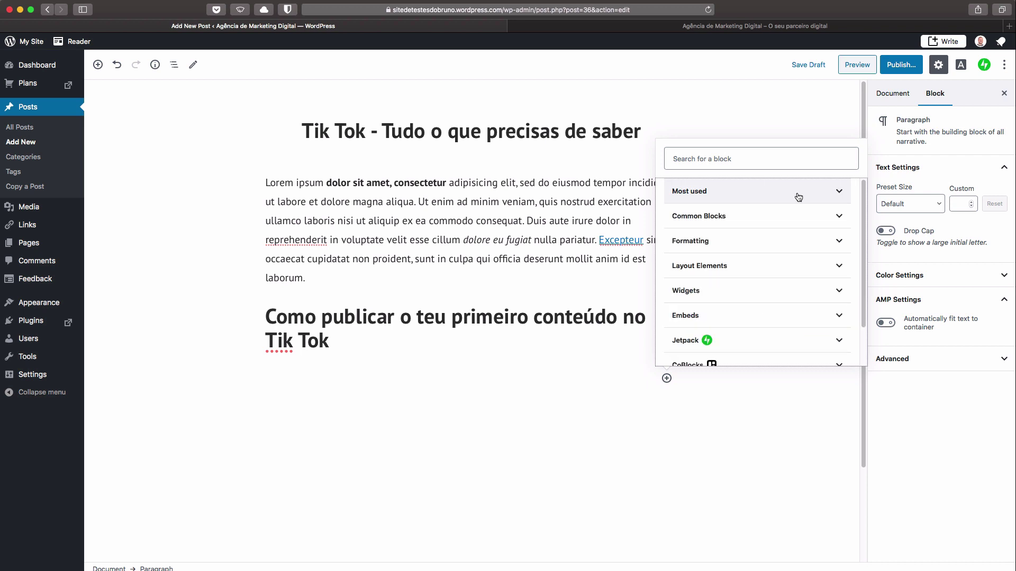
pyautogui.click(545, 202)
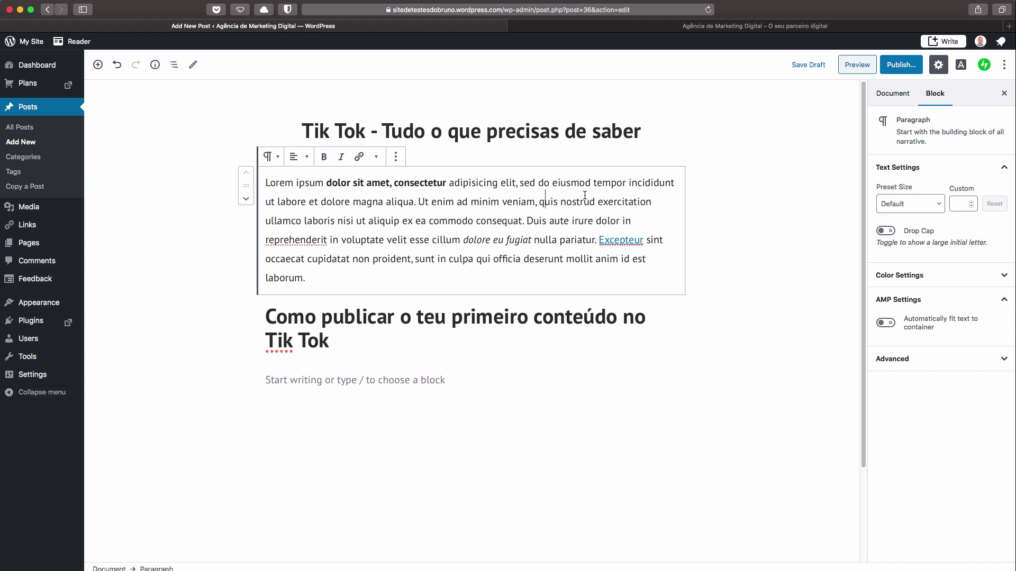
pyautogui.click(893, 93)
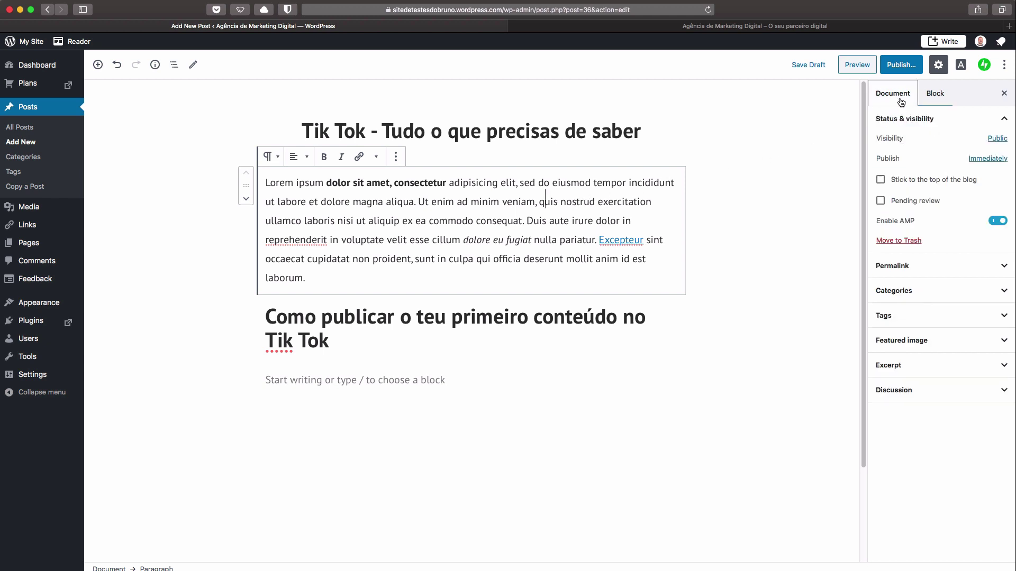
pyautogui.click(902, 343)
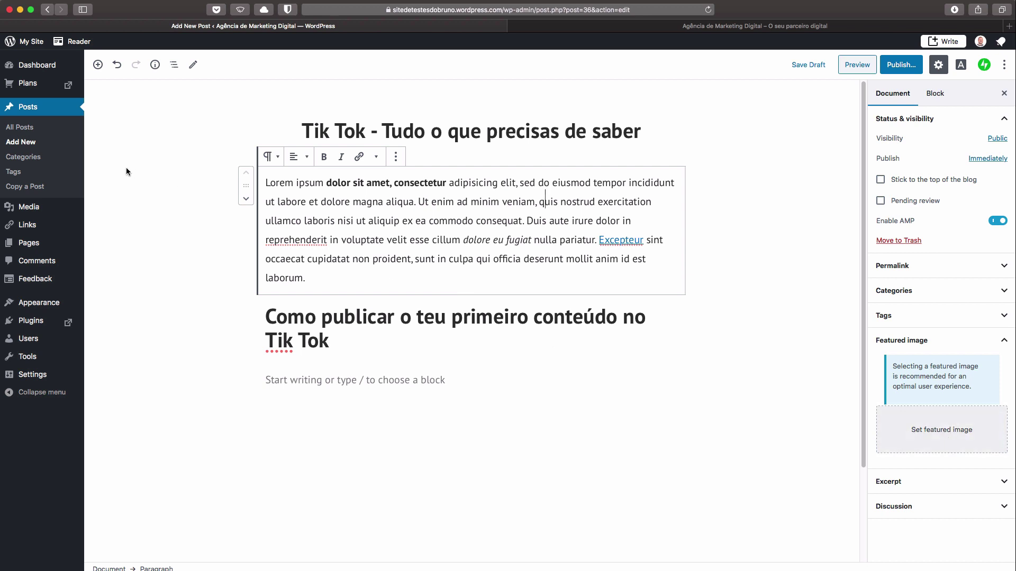
pyautogui.moveTo(254, 129); pyautogui.dragTo(941, 430)
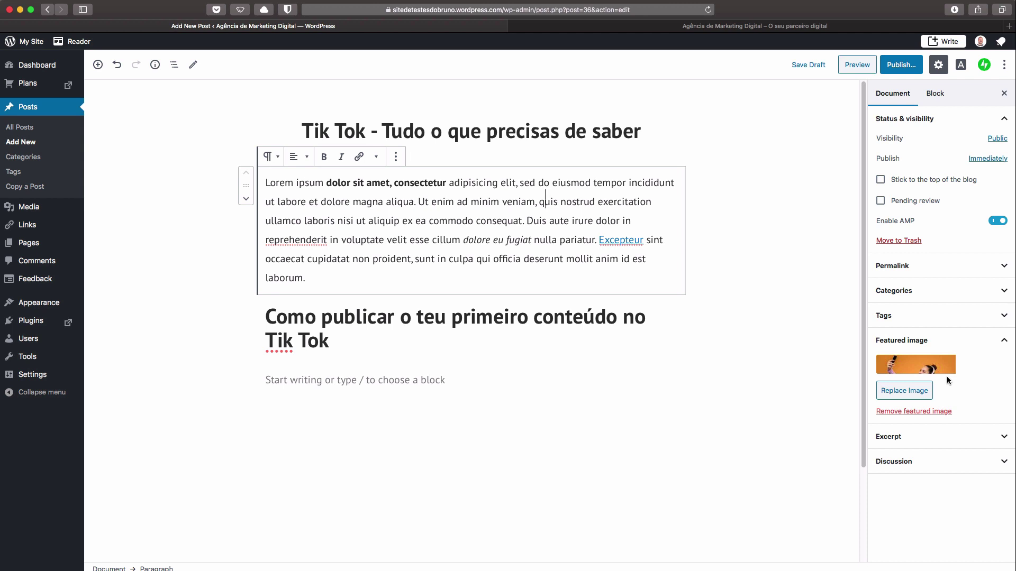
# Publish the Tik Tok post and reload the site's home page
pyautogui.click(896, 70)
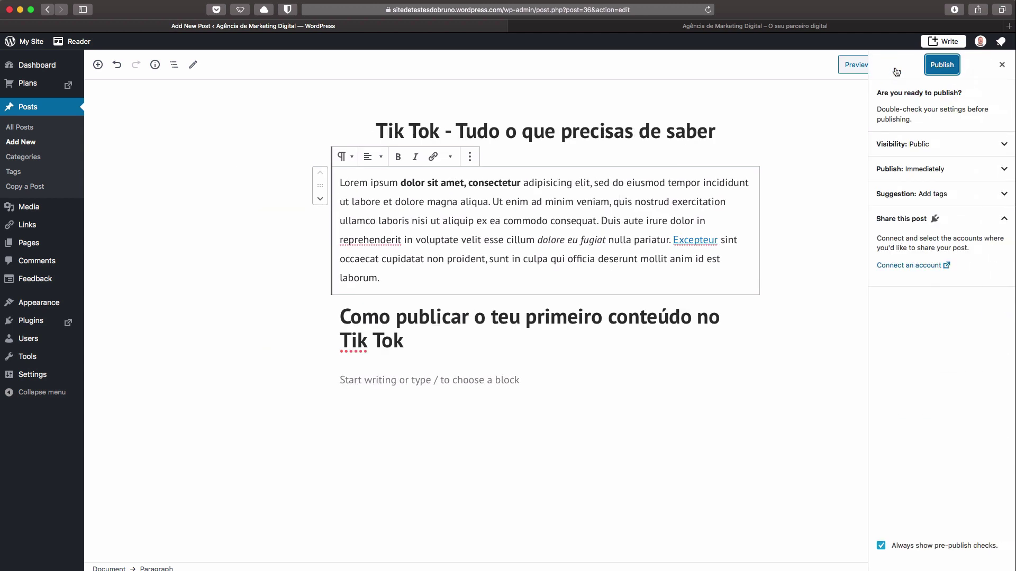
pyautogui.click(940, 68)
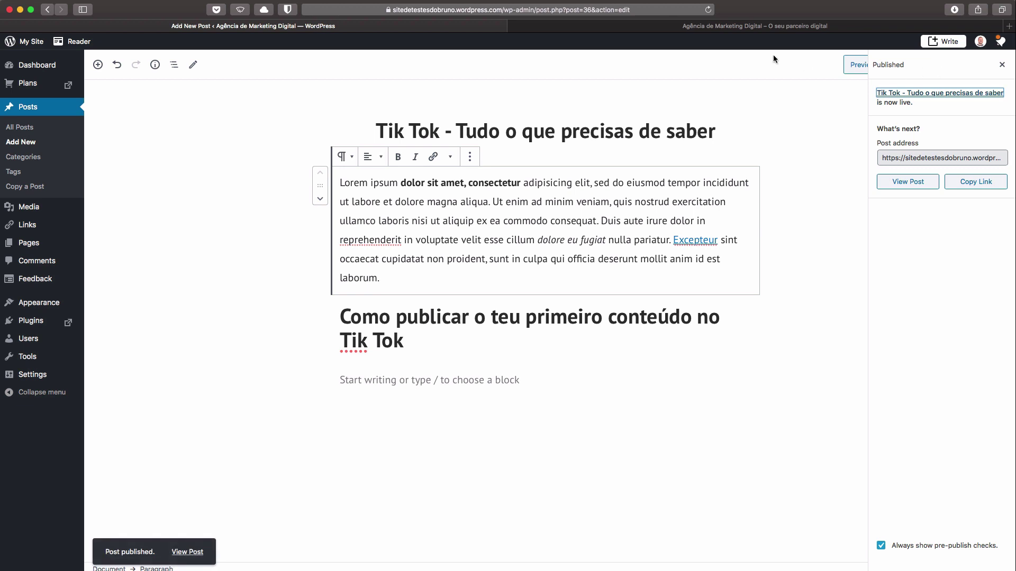
pyautogui.click(723, 28)
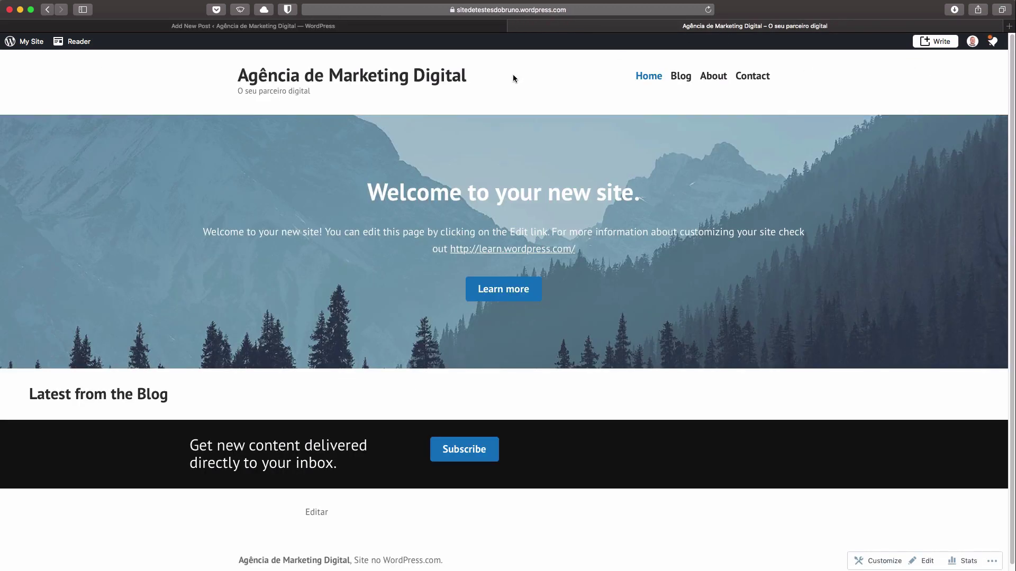
pyautogui.click(706, 10)
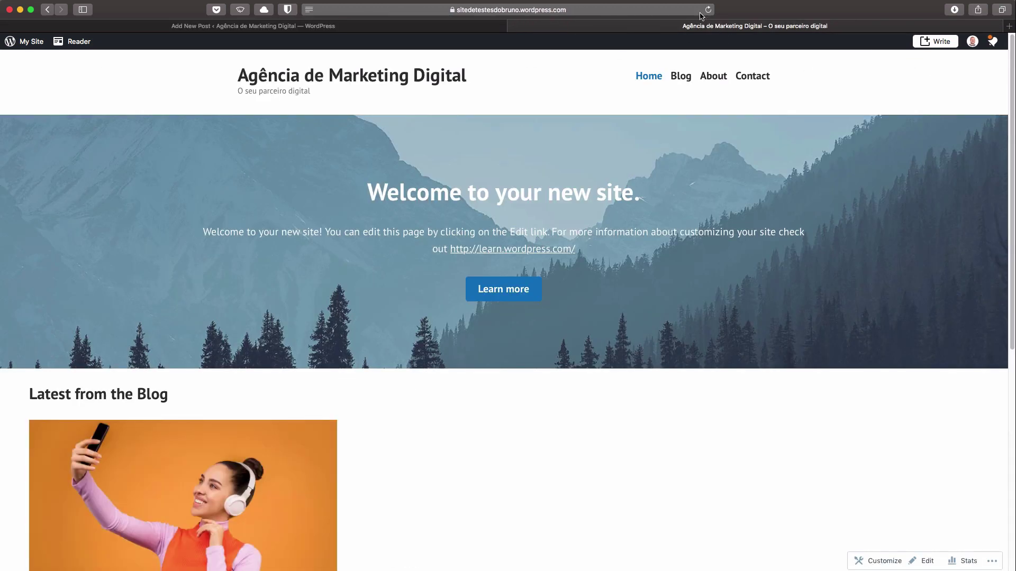
# Open the full Tik Tok post from the home page's latest blog entries and review its content
pyautogui.scroll(-5, 36, 335)
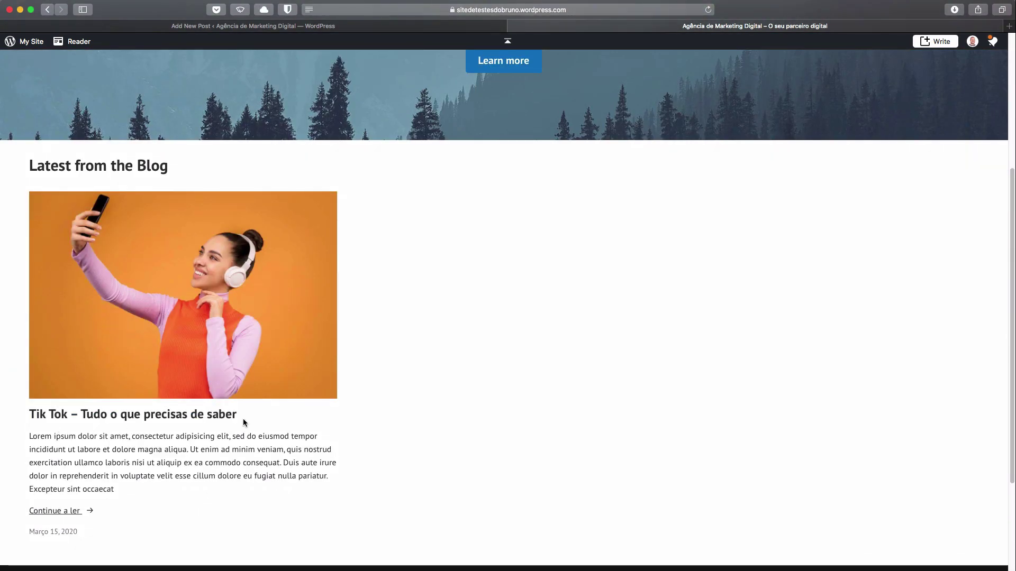
pyautogui.click(64, 511)
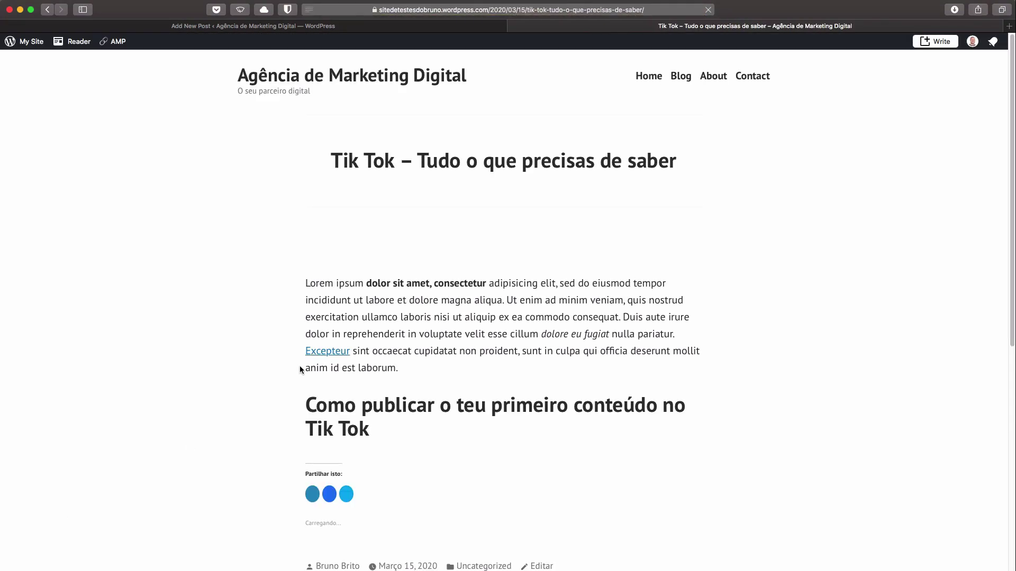
pyautogui.scroll(-10, 520, 243)
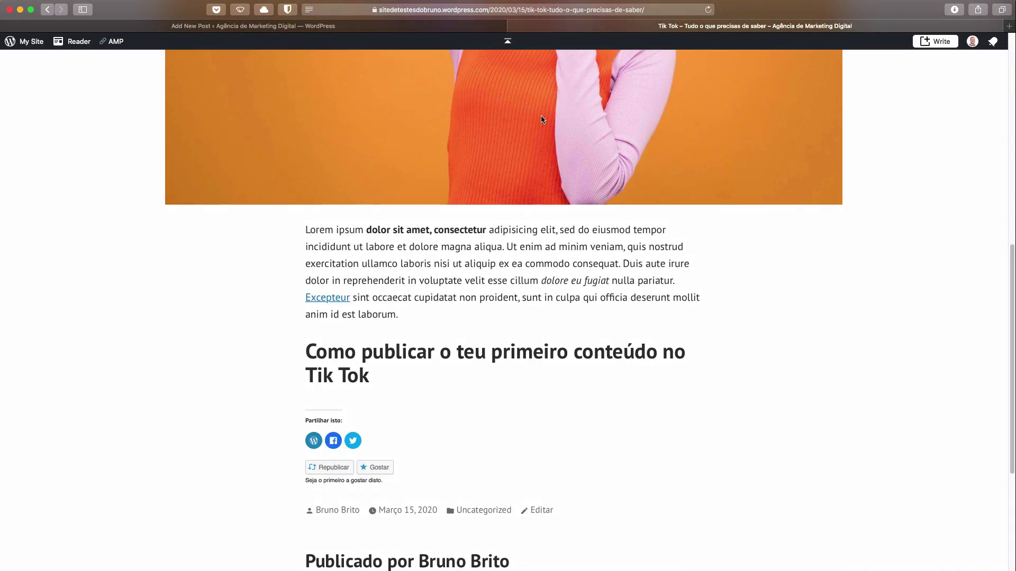
# Back in the post editor, add a paragraph of Lorem ipsum text below the heading and update the post
pyautogui.click(333, 27)
pyautogui.click(430, 376)
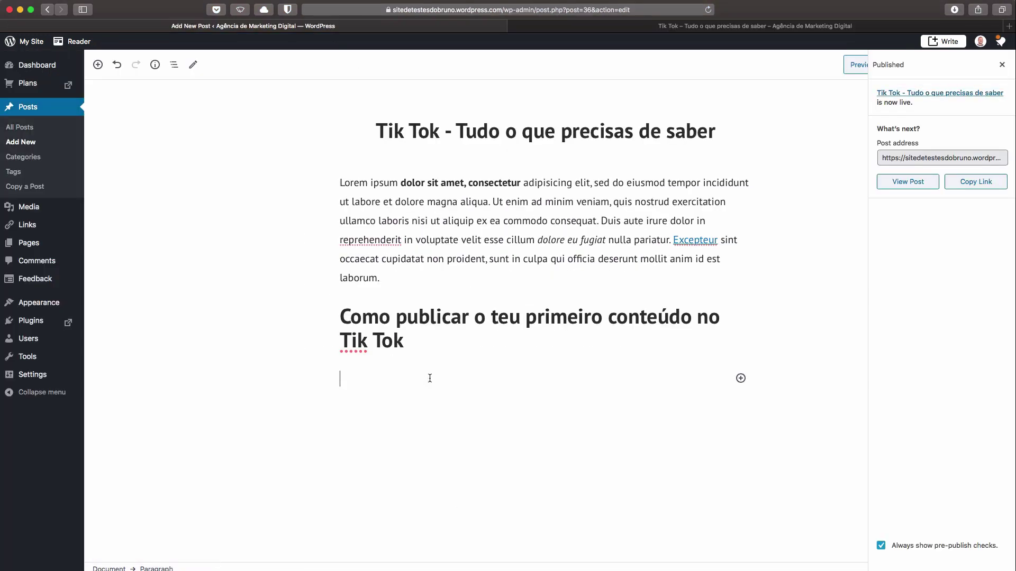
pyautogui.write('Lorem ipsum dolor sit amet, consectetur adipisicing elit, sed do eiusmod tempor incididunt ut labore et dolore magna aliqua. Ut enim ad minim veniam, quis nostrud exercitation ullamco laboris nisi ut aliquip ex ea commodo consequat. Duis aute irure dolor in reprehenderit in voluptate velit esse cillum dolore eu fugiat nulla pariatur. Excepteur sint occaecat cupidatat non proident, sunt in culpa qui officia deserunt mollit anim id est laborum.')
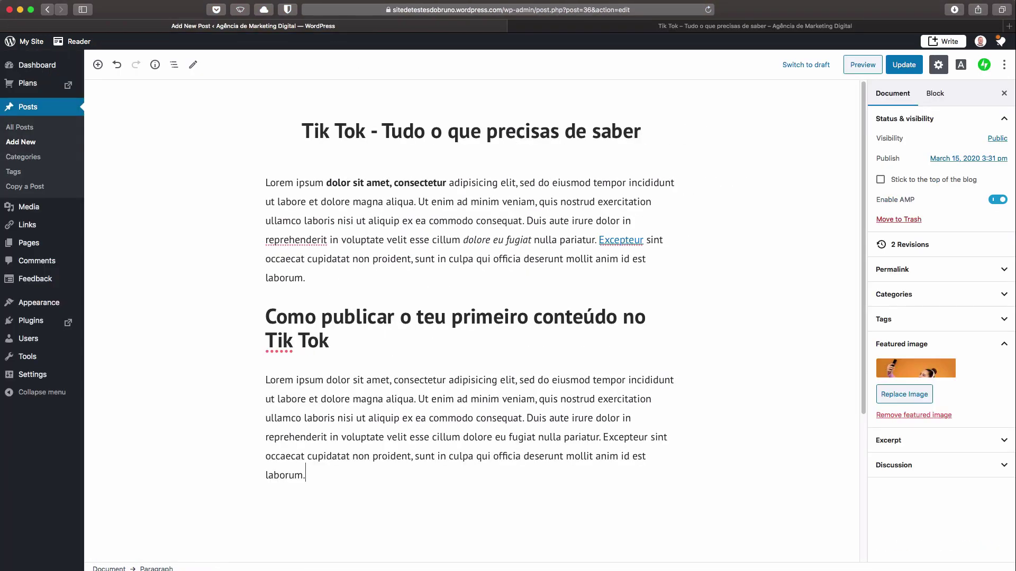
pyautogui.click(903, 65)
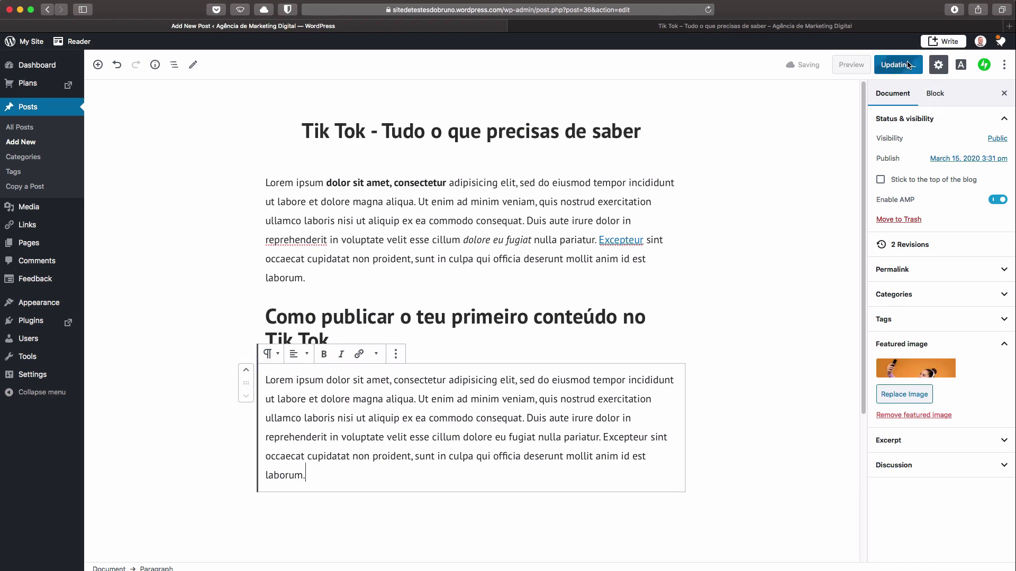
# Reload the live Tik Tok post and review it from the featured image down to the author section
pyautogui.click(804, 29)
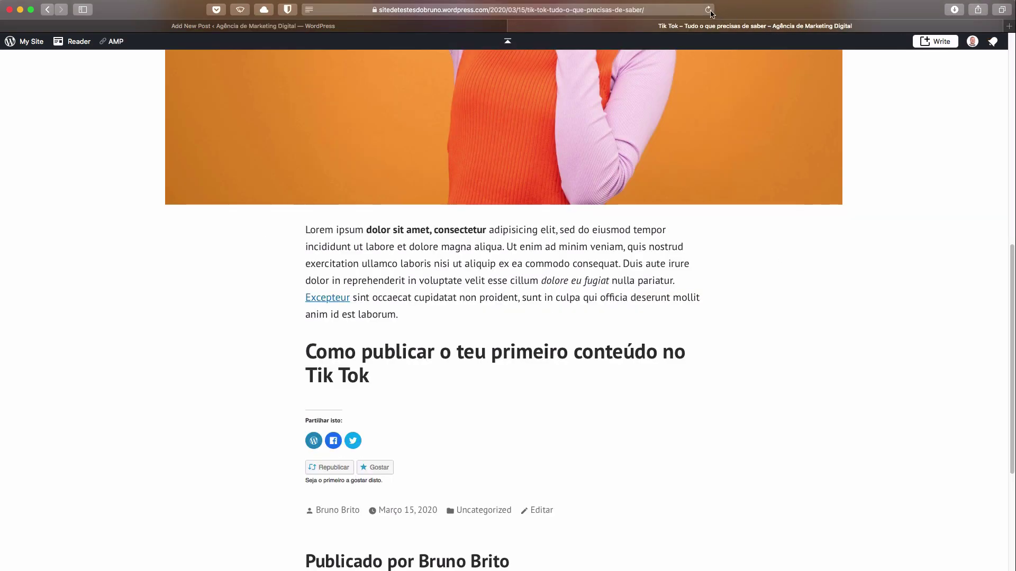
pyautogui.click(709, 10)
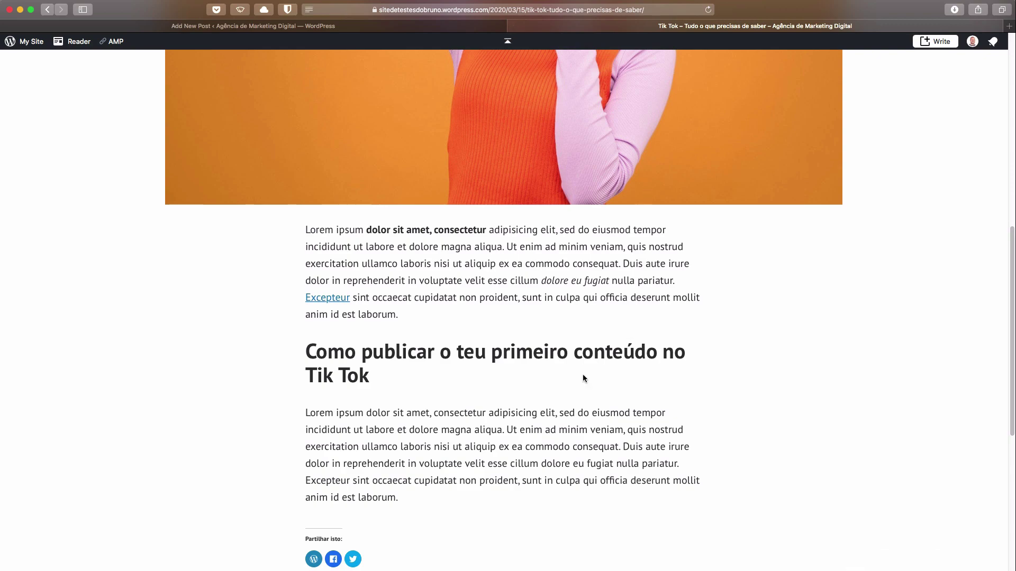
pyautogui.scroll(-5, 446, 418)
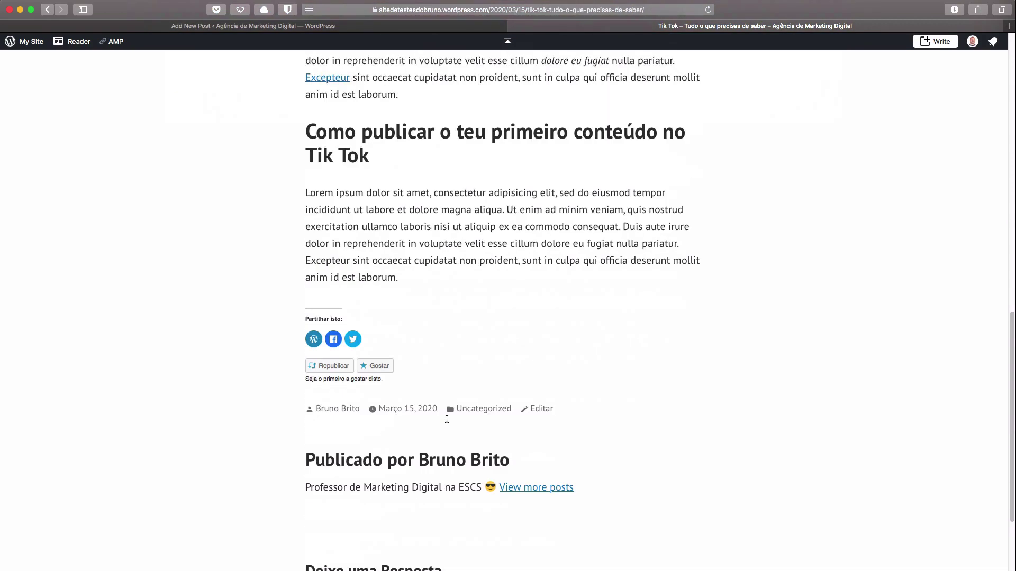
pyautogui.scroll(15, 446, 418)
pyautogui.scroll(-8, 446, 417)
pyautogui.scroll(8, 446, 418)
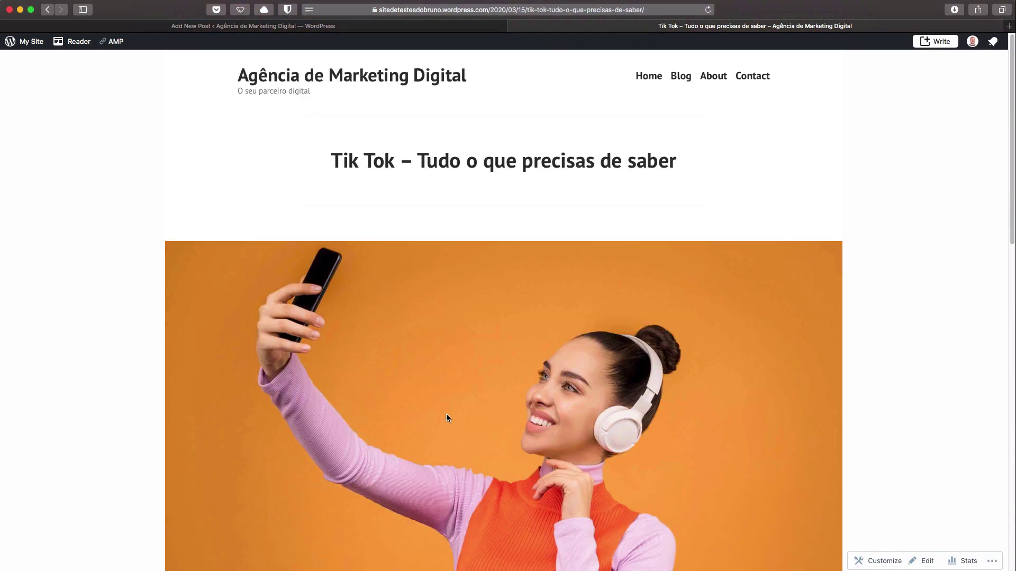
# Return to the post editor and examine the post's Discussion options for comments and pingbacks
pyautogui.click(402, 27)
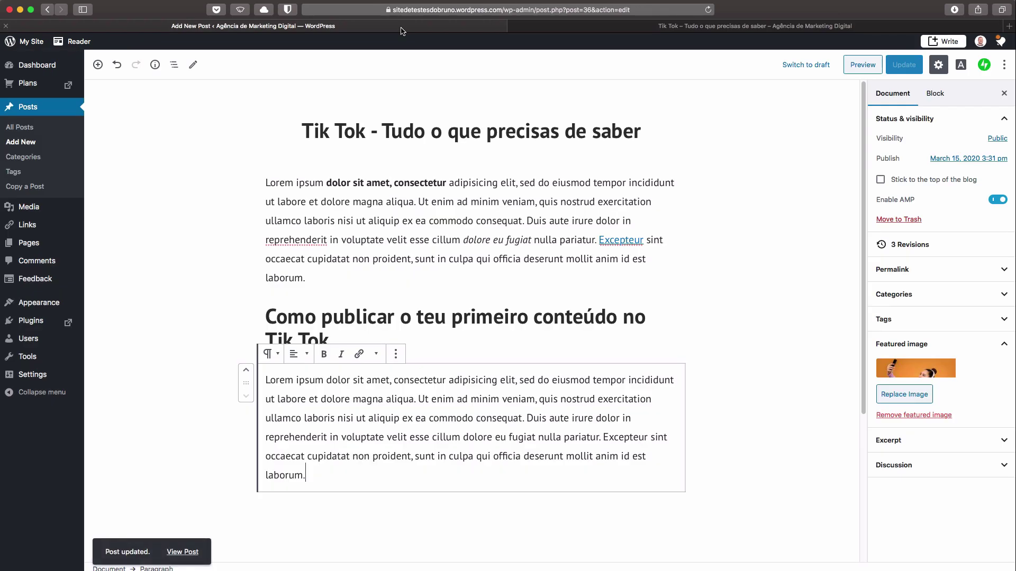
pyautogui.click(900, 466)
pyautogui.click(909, 466)
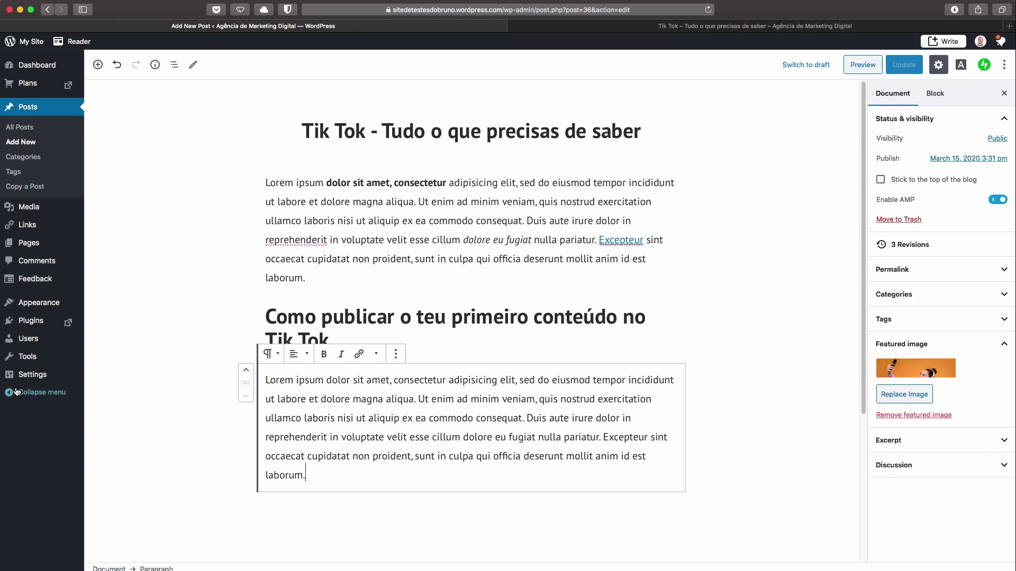
pyautogui.moveTo(32, 376)
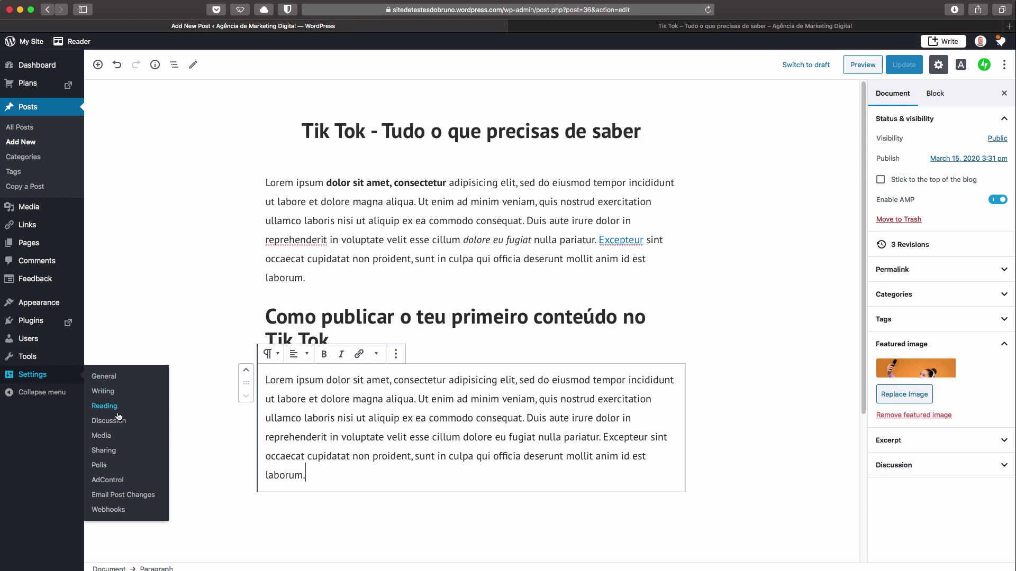
pyautogui.click(958, 468)
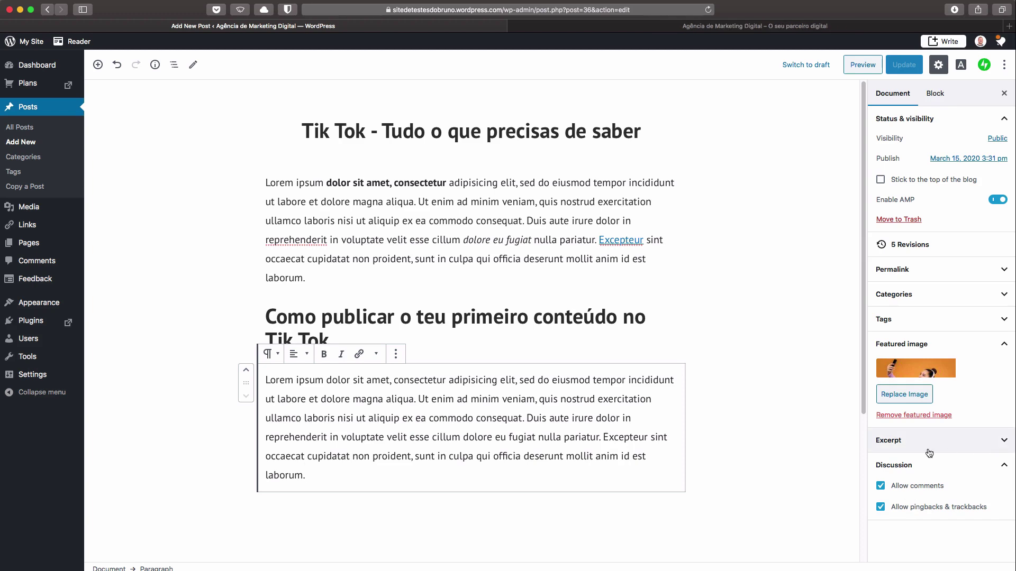
# Examine the summary text shown for the Tik Tok post under Latest from the Blog on the home page
pyautogui.click(683, 29)
pyautogui.scroll(-5, 306, 418)
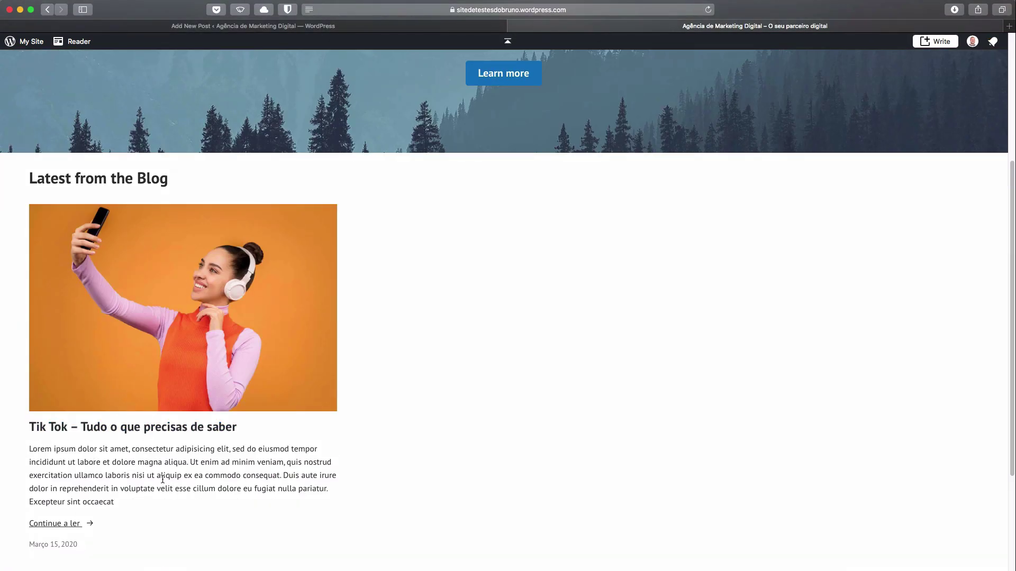
pyautogui.moveTo(30, 449); pyautogui.dragTo(146, 498)
pyautogui.click(88, 460)
# Give the post the excerpt "Se acabaste de instalar o Tik Tok, este guia é para ti." and update it
pyautogui.click(341, 26)
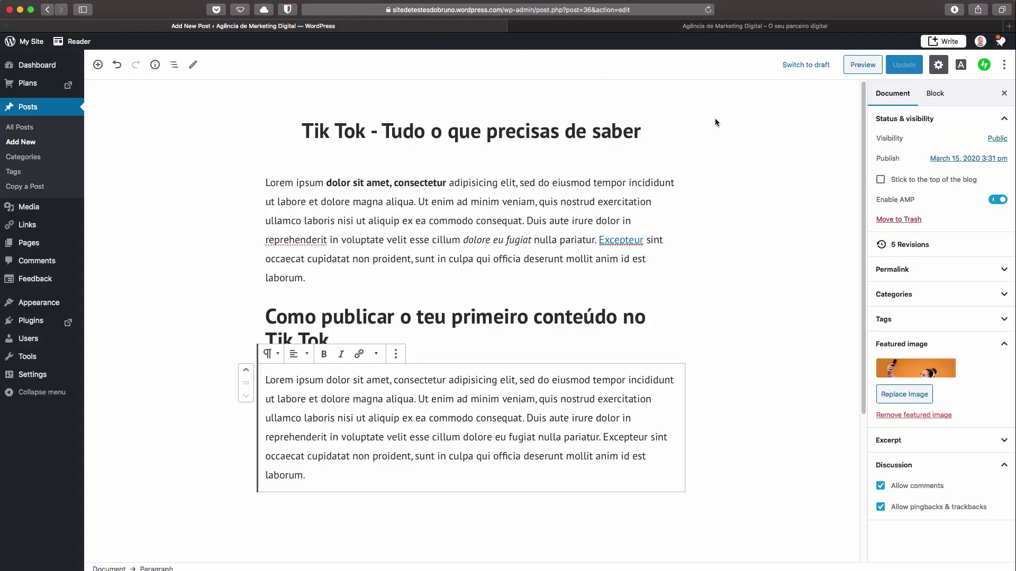
pyautogui.click(910, 442)
pyautogui.click(914, 474)
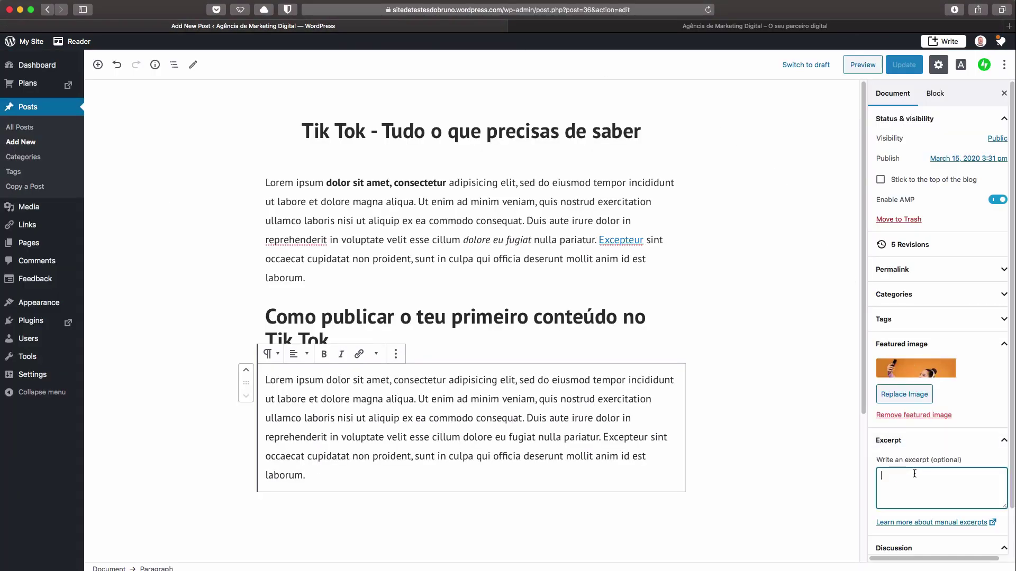
pyautogui.write('Se acabaste de instalar o Tik Tok, este guia é para ti.')
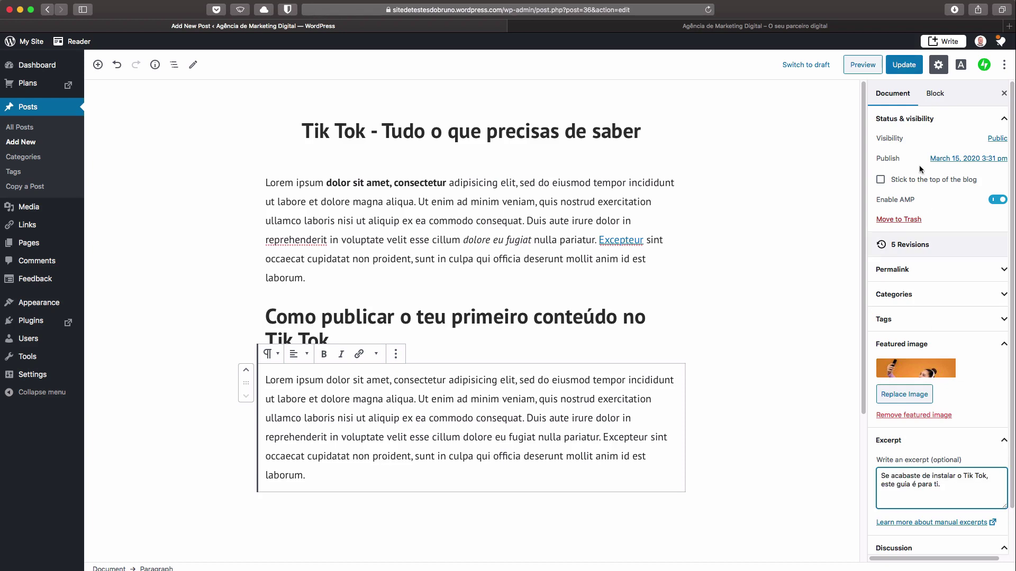
pyautogui.click(903, 66)
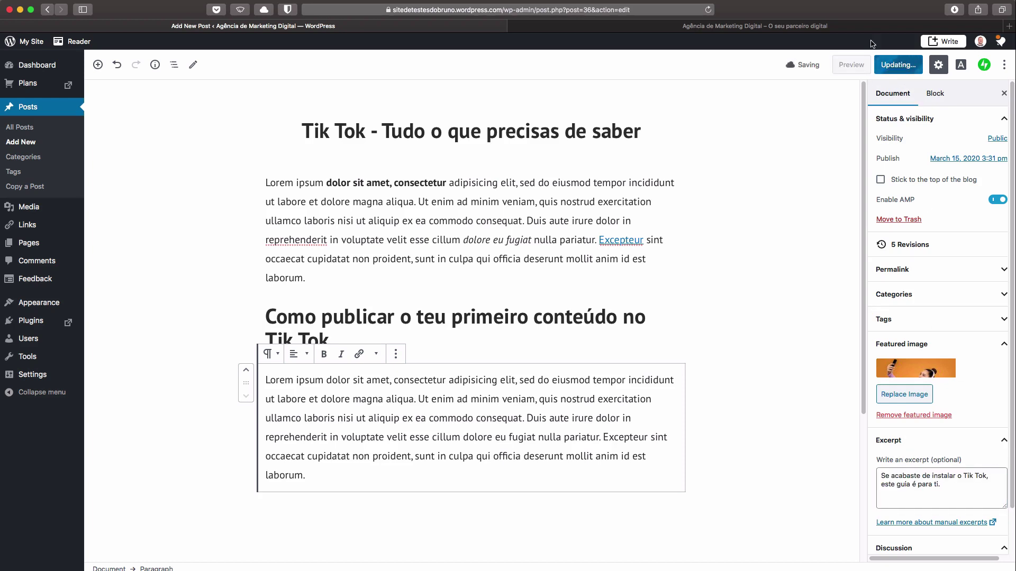
# Reload the site's home page and check the Tik Tok post's excerpt under Latest from the Blog
pyautogui.click(819, 27)
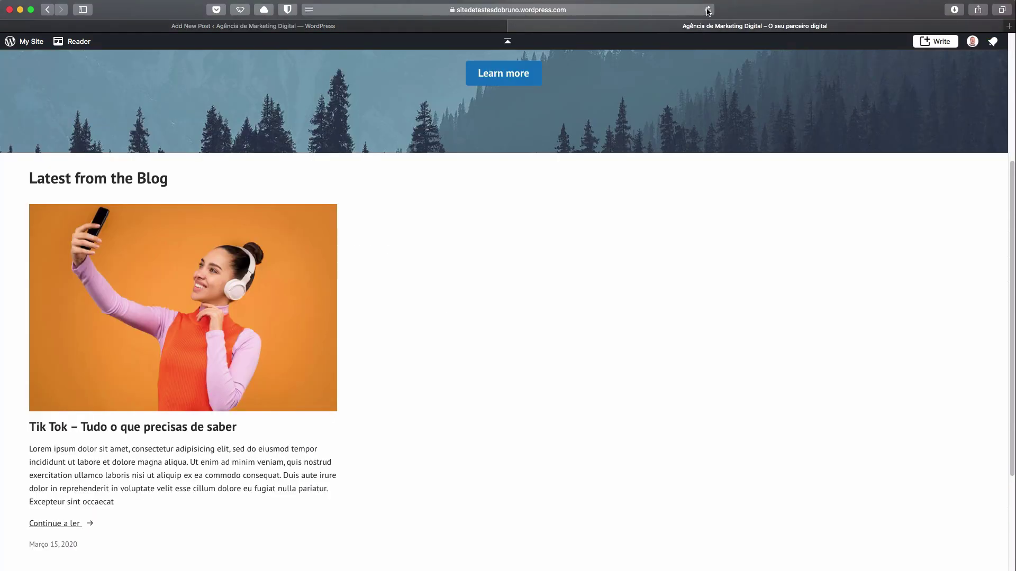
pyautogui.click(708, 10)
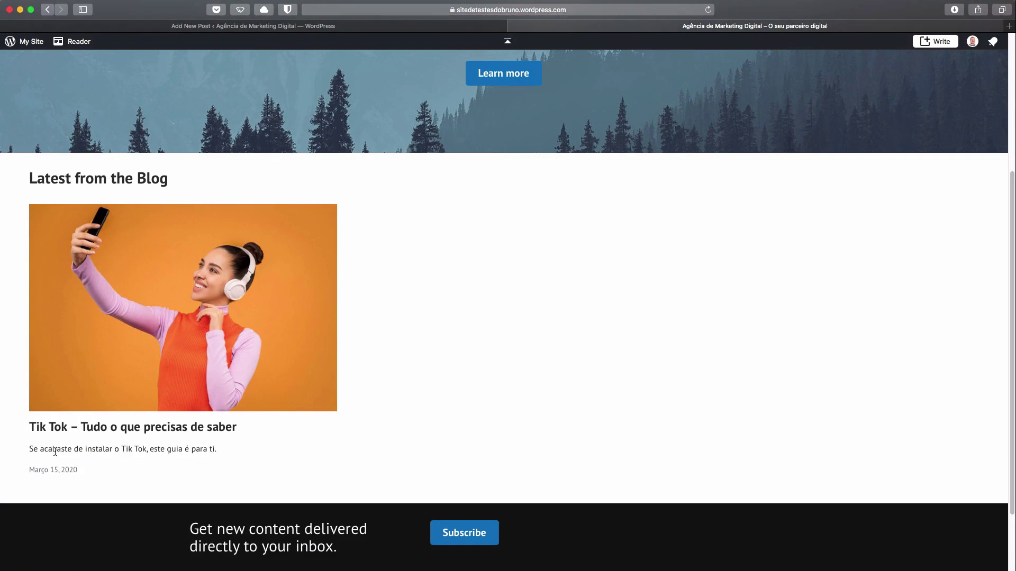
pyautogui.tripleClick(42, 449)
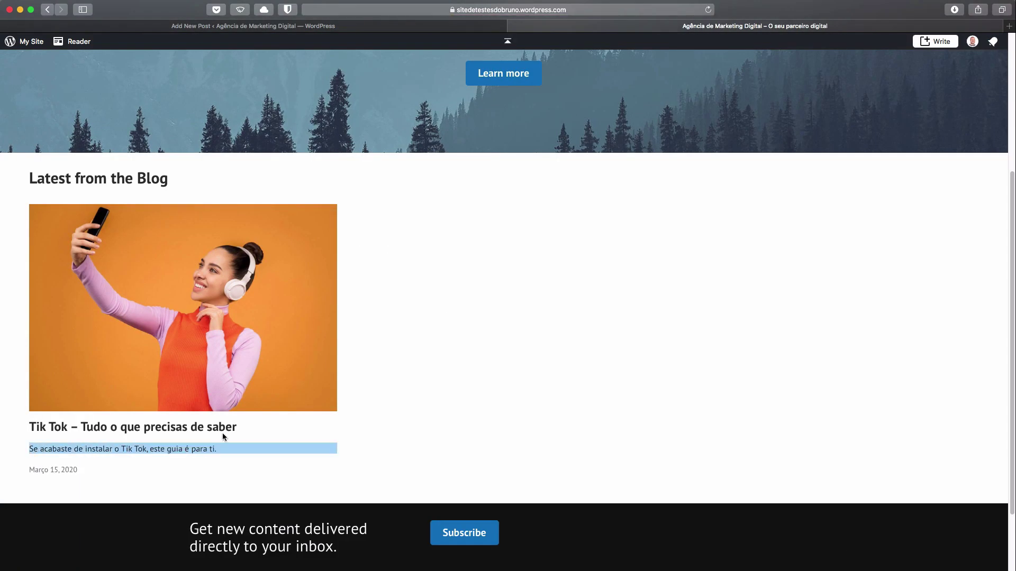
pyautogui.click(239, 458)
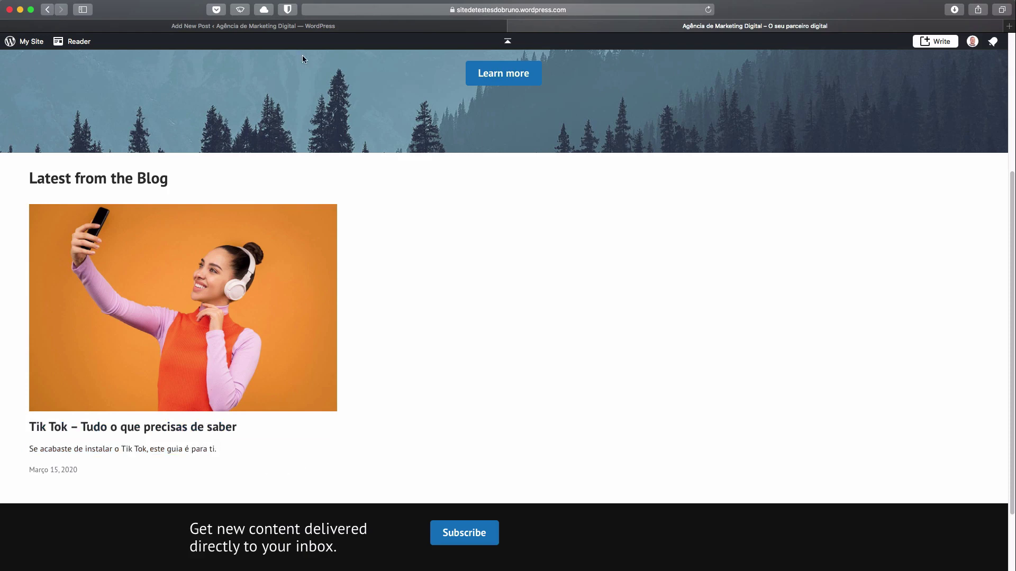
# Return to the post editor, create the category "Redes Sociais" and make it the post's only category instead of Uncategorized
pyautogui.click(324, 27)
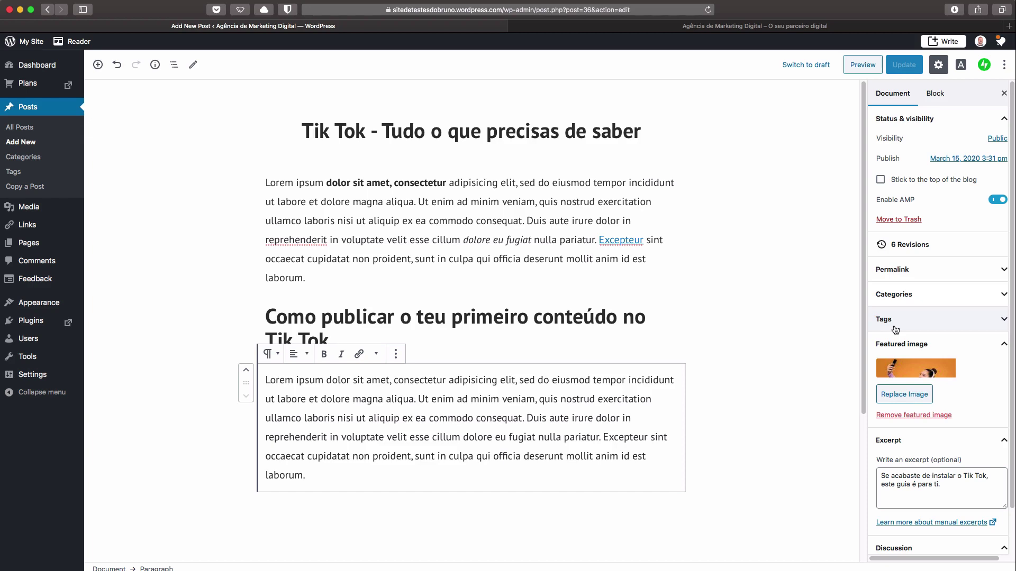
pyautogui.click(896, 297)
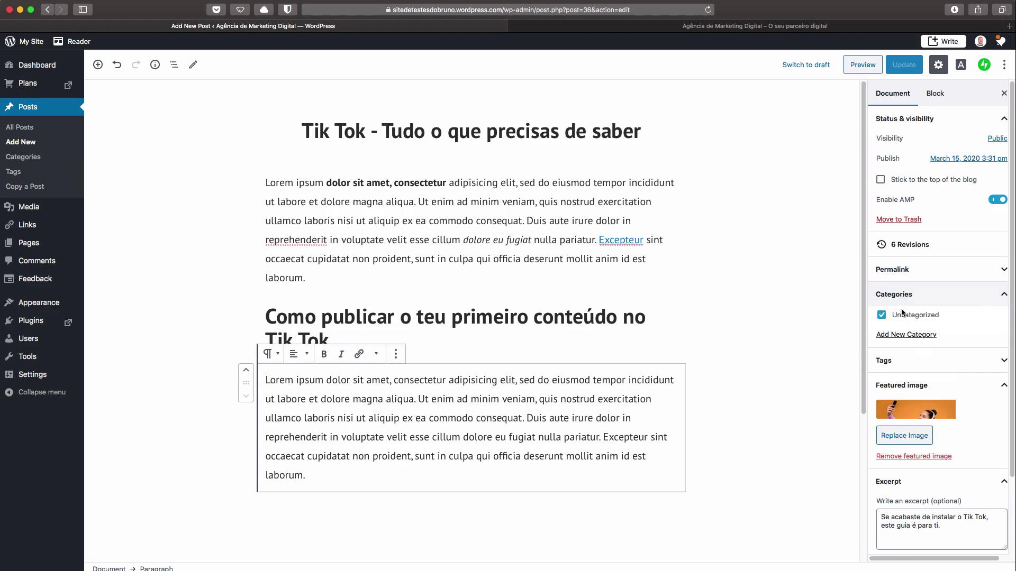
pyautogui.click(917, 335)
pyautogui.click(921, 364)
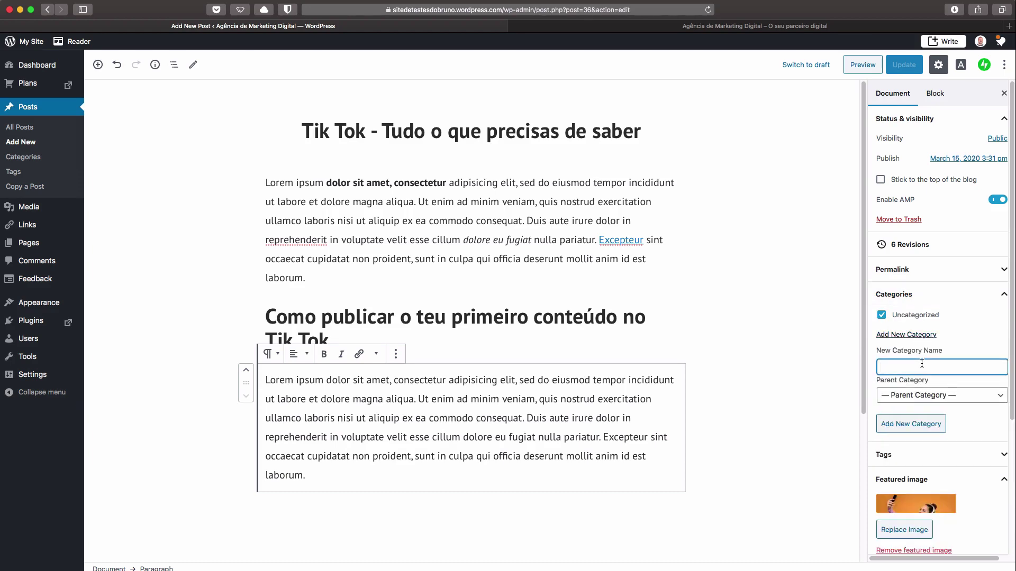
pyautogui.write('Redes Social')
pyautogui.click(917, 427)
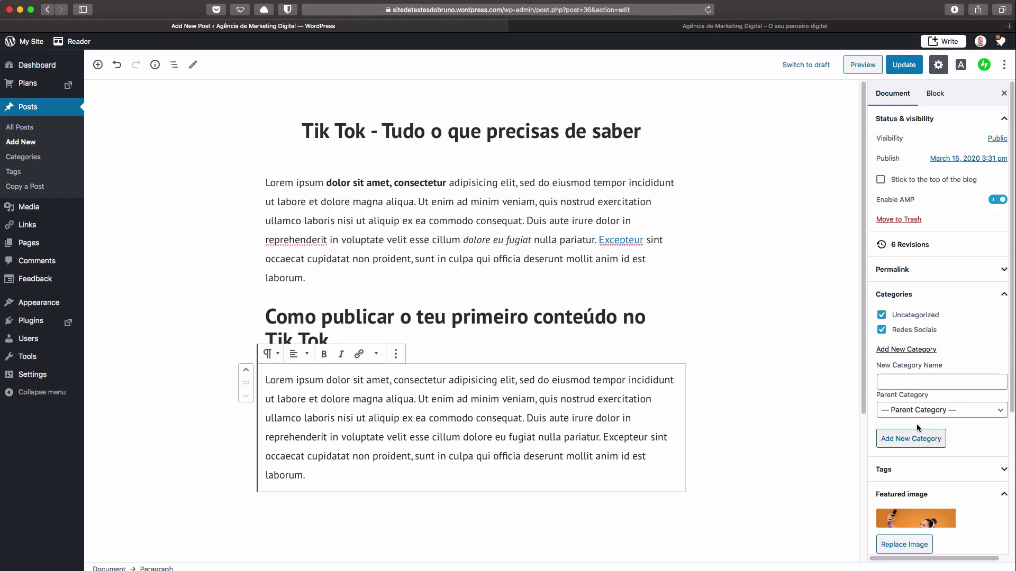
pyautogui.click(894, 318)
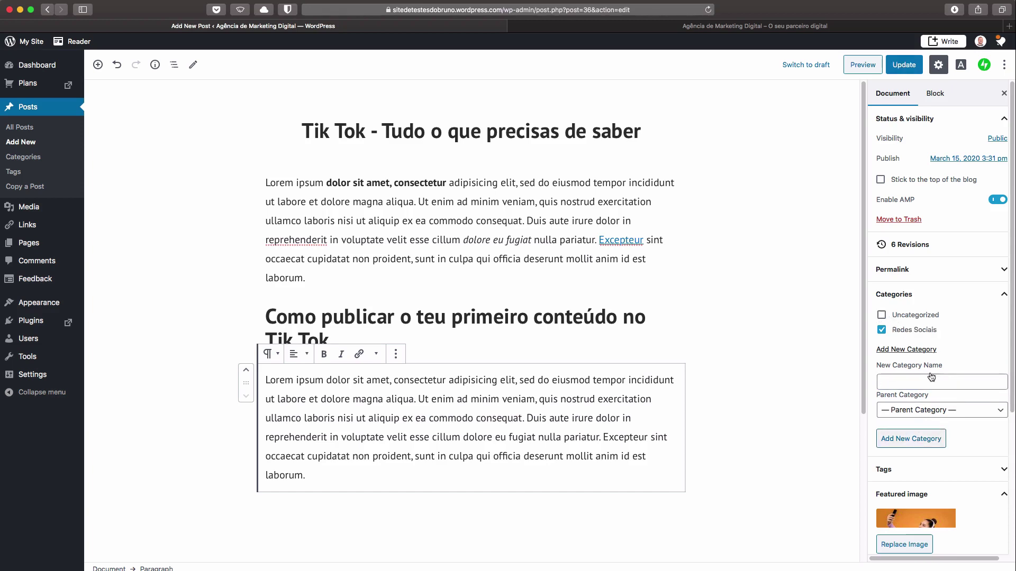
# Add the tag "Tik Tok" to the post and update it
pyautogui.click(911, 469)
pyautogui.scroll(-1, 911, 446)
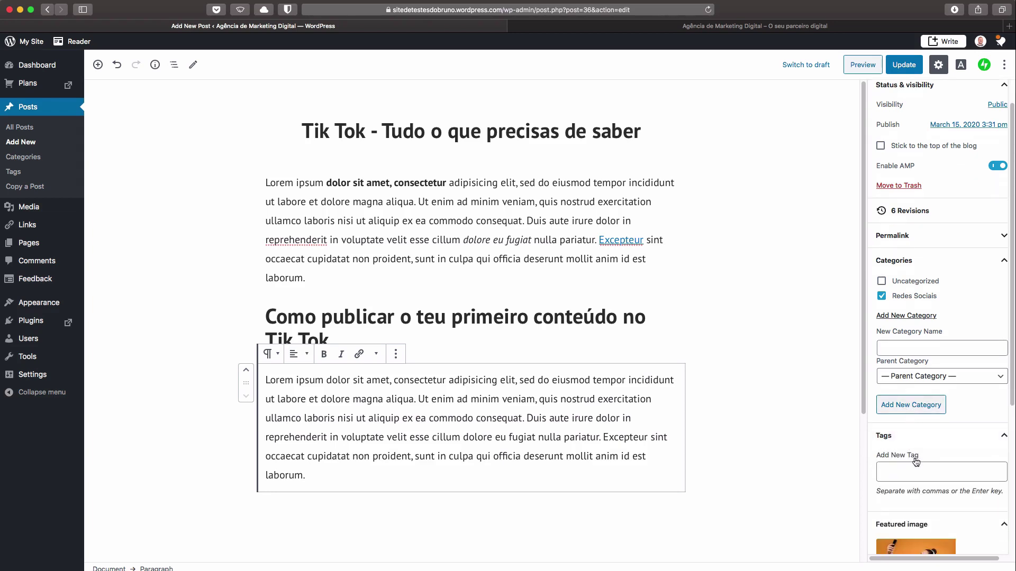
pyautogui.click(921, 479)
pyautogui.write('Tik Tok')
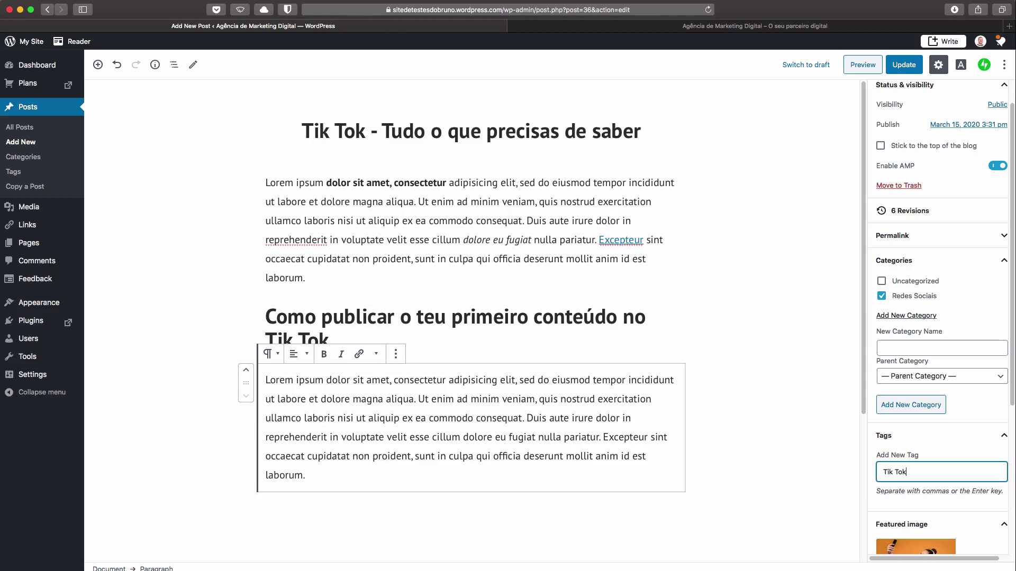
pyautogui.press('Return')
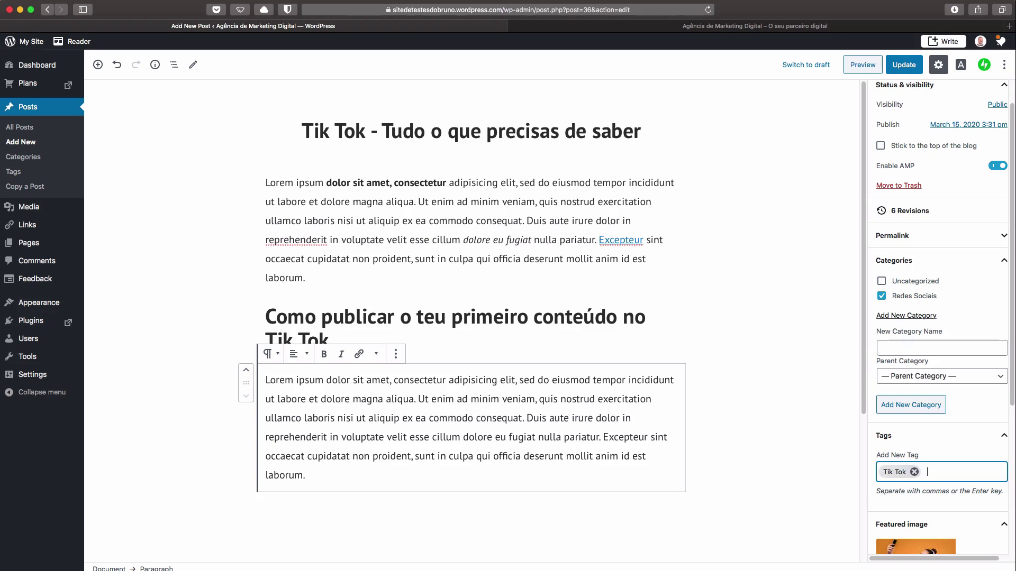
pyautogui.click(900, 69)
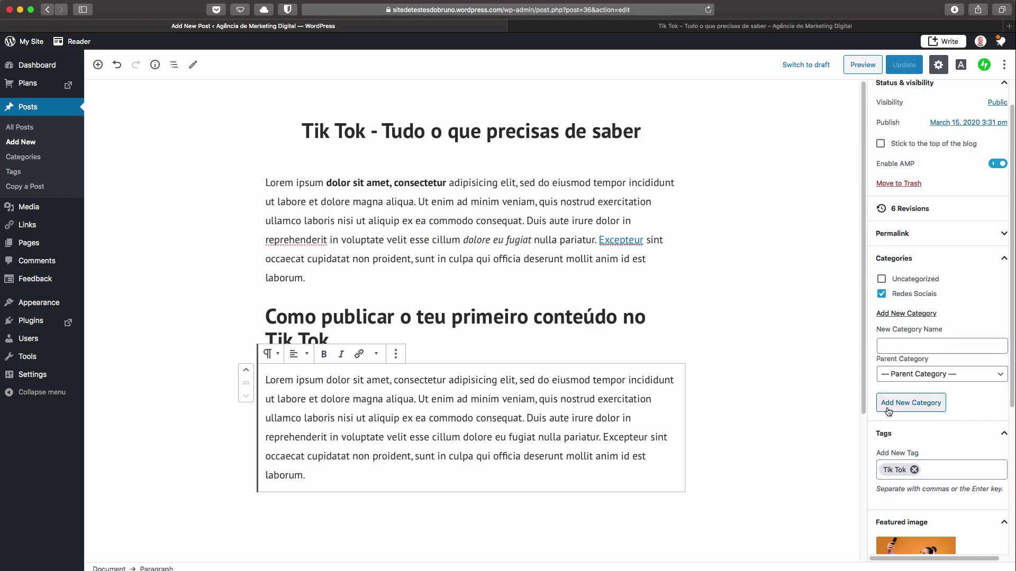
# Reload the live Tik Tok post and check the category and tag shown below its content
pyautogui.click(700, 29)
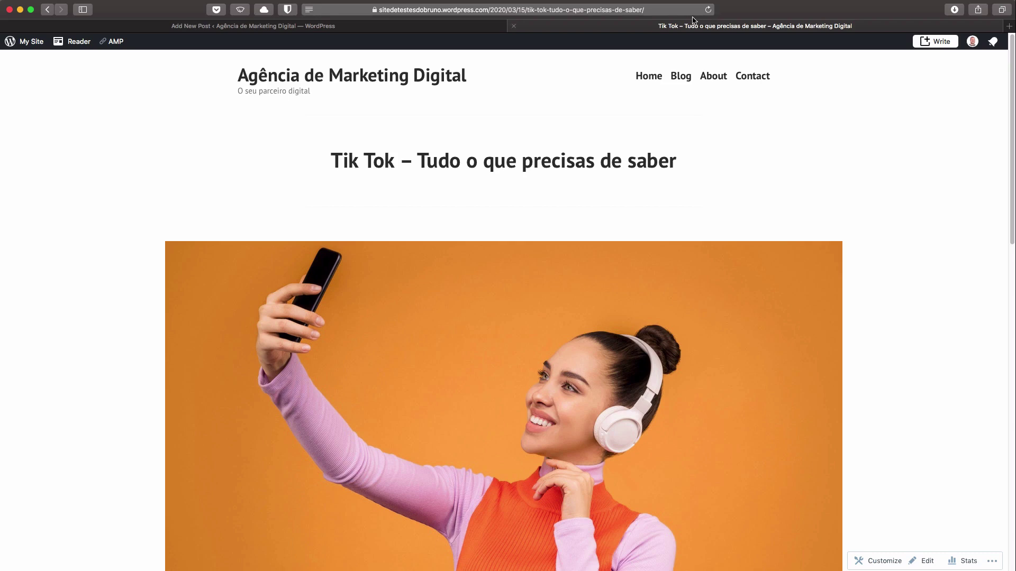
pyautogui.click(708, 11)
pyautogui.scroll(-15, 669, 204)
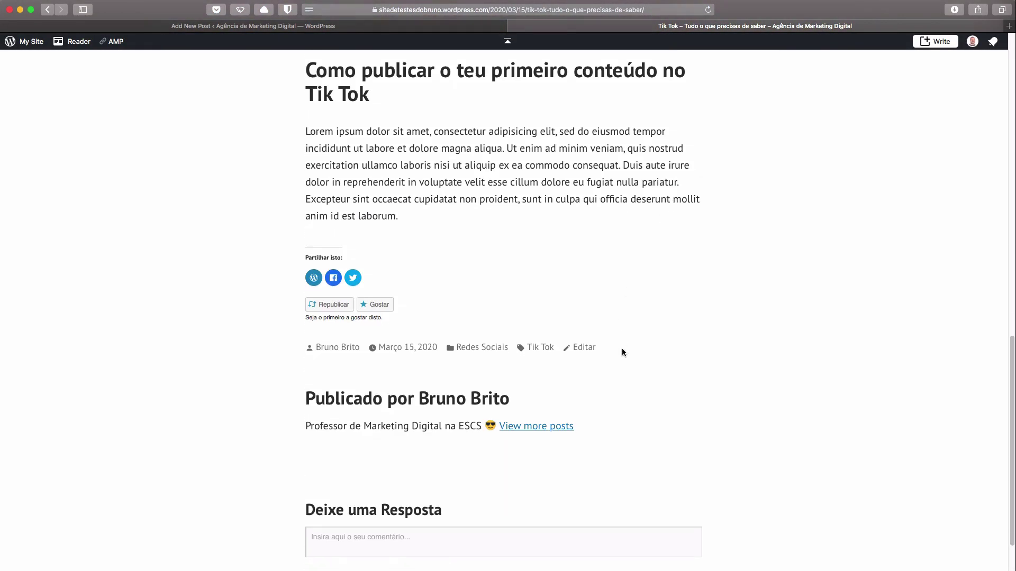
pyautogui.moveTo(621, 348); pyautogui.dragTo(440, 343)
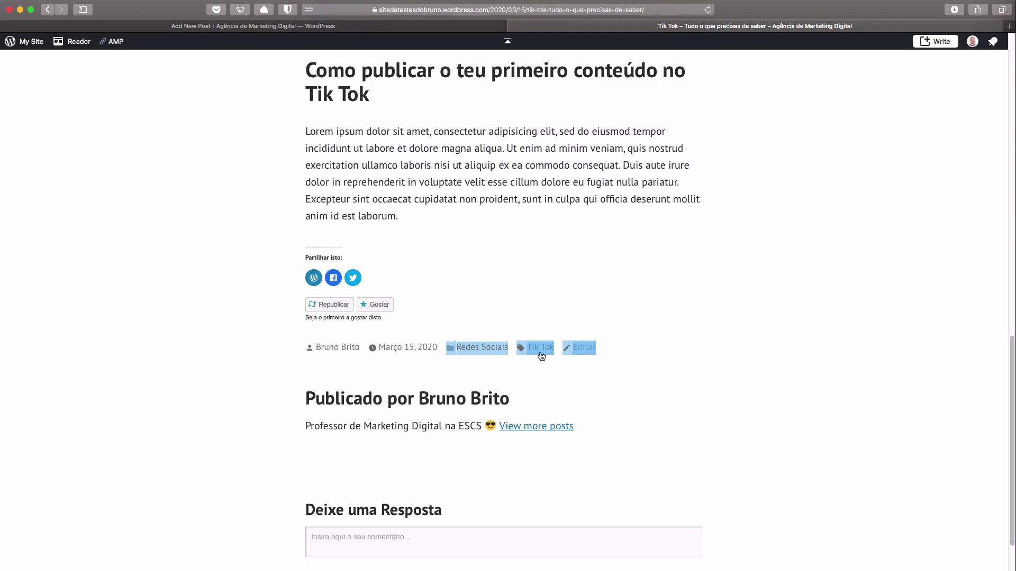
# Compare the post's permalink with its live address, shorten the URL slug to "tik-tok" and update the post
pyautogui.hotkey('ctrl', 'shift', 'Tab')
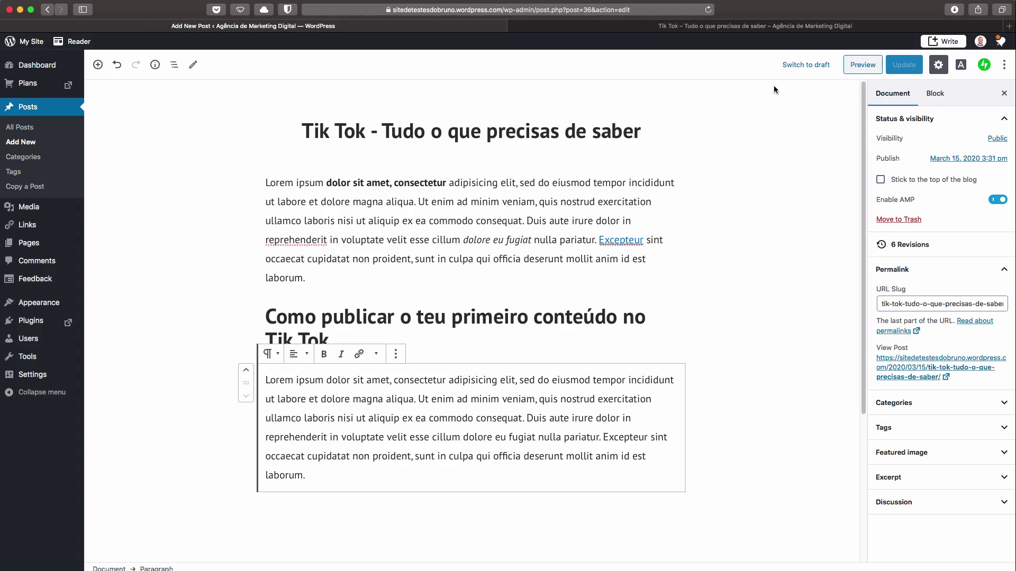
pyautogui.click(724, 26)
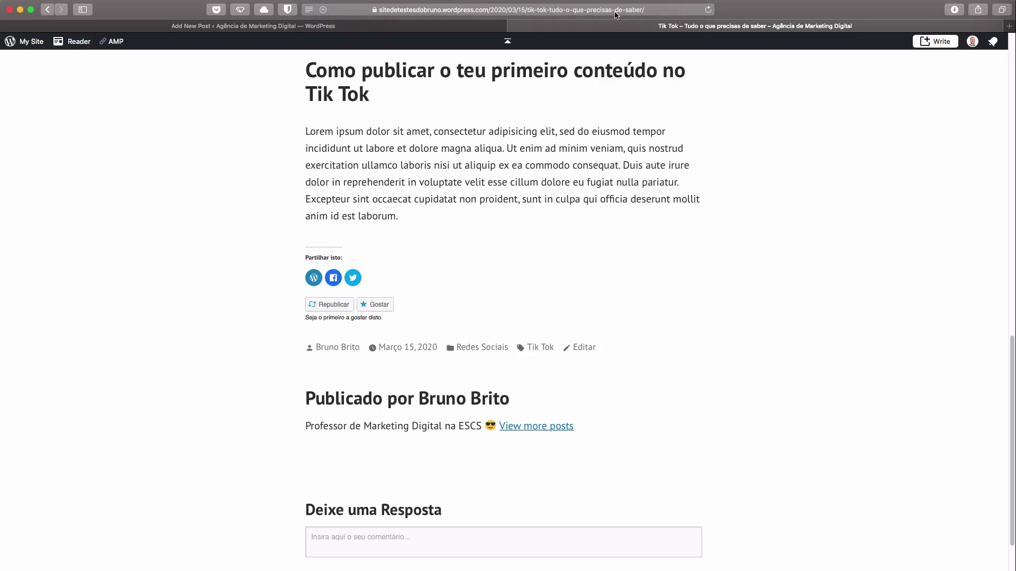
pyautogui.click(452, 28)
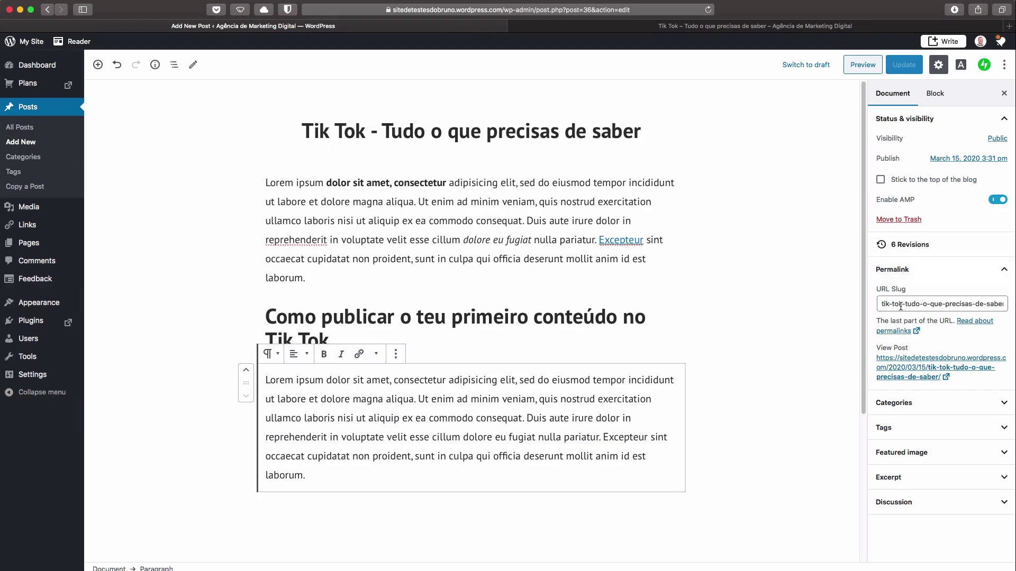
pyautogui.moveTo(900, 307); pyautogui.dragTo(1005, 306)
pyautogui.press('BackSpace')
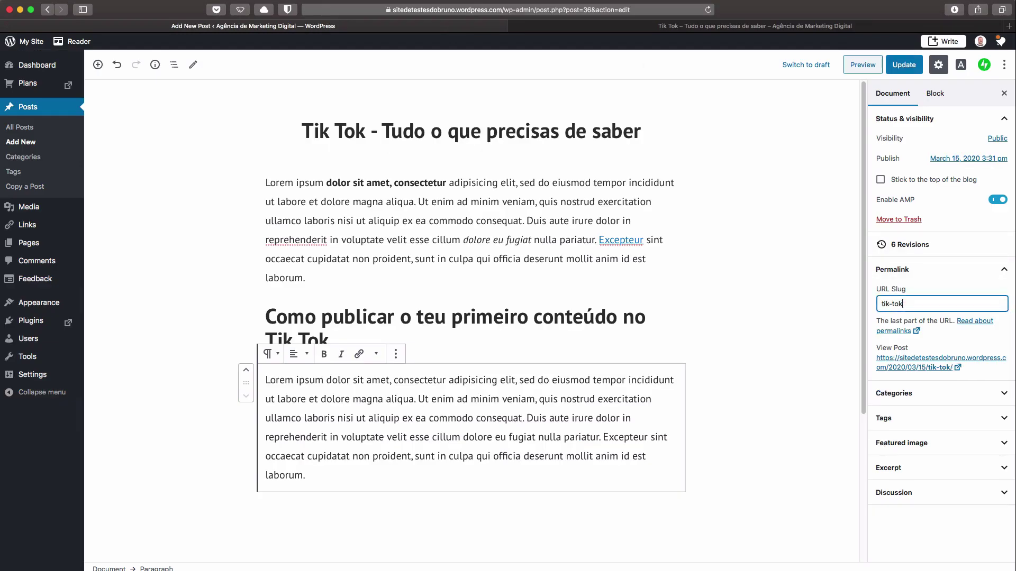
pyautogui.click(903, 65)
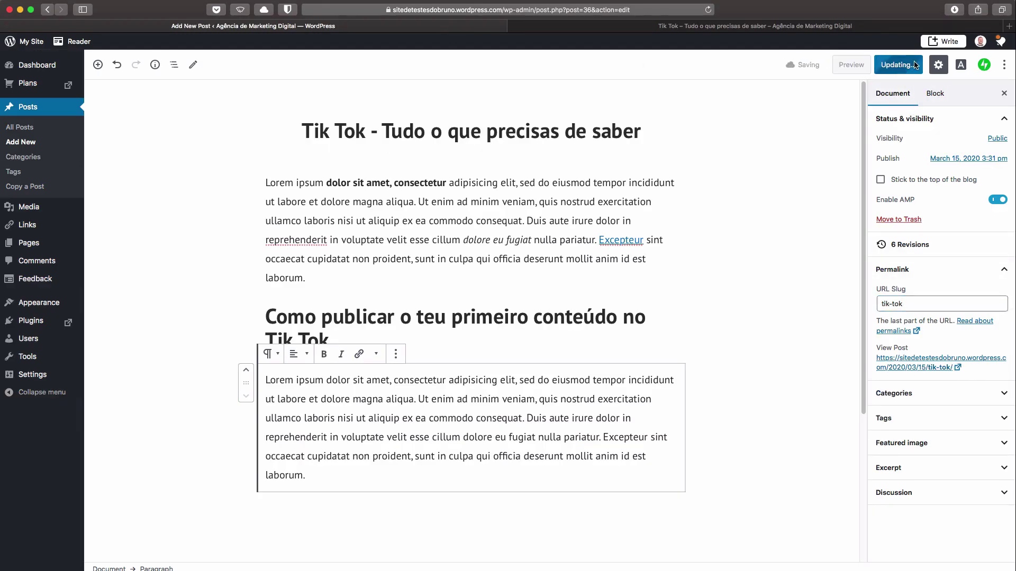
# Reload the live post and check its web address for the shortened slug
pyautogui.click(810, 26)
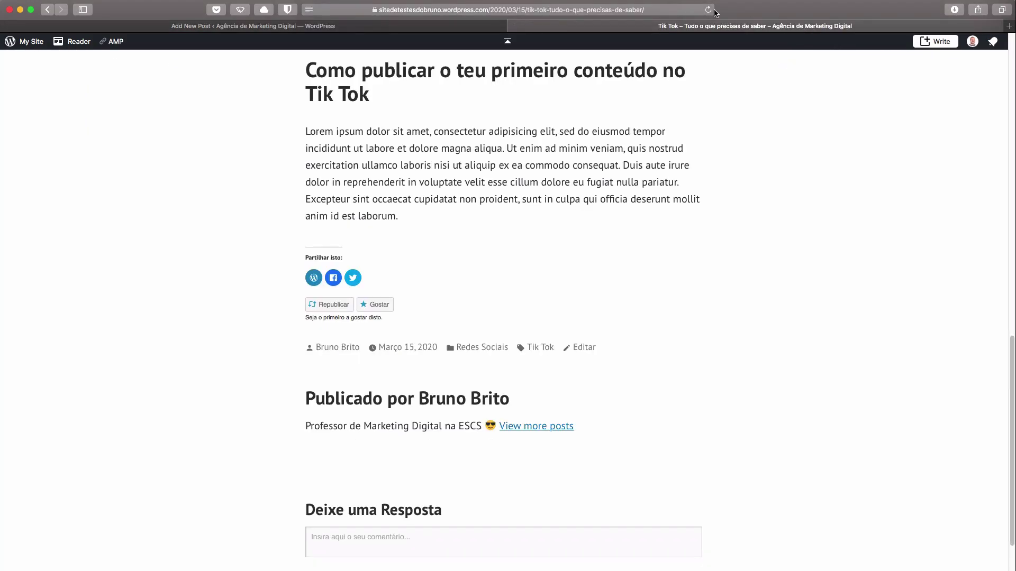
pyautogui.click(708, 10)
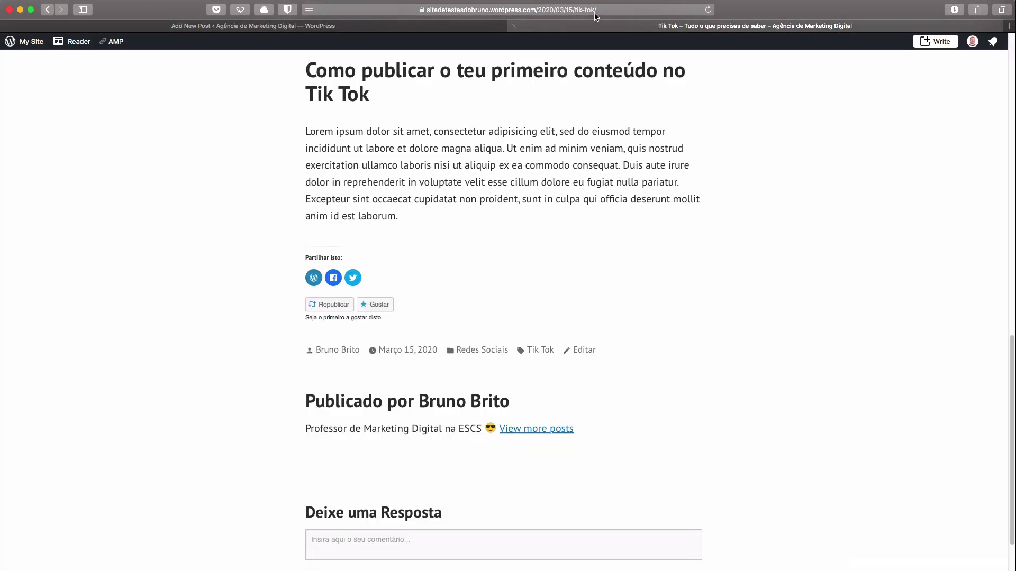
pyautogui.click(611, 9)
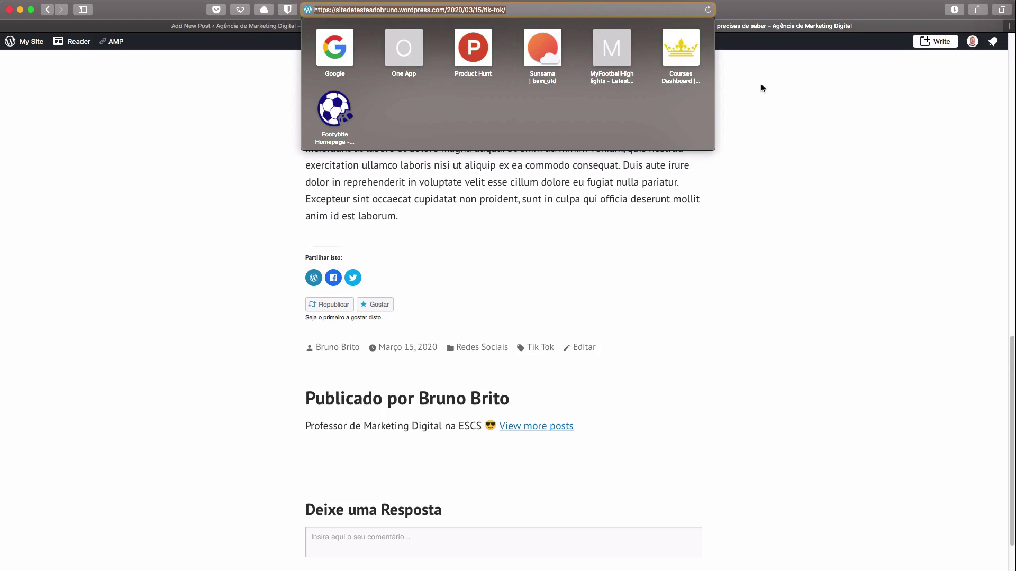
pyautogui.click(761, 86)
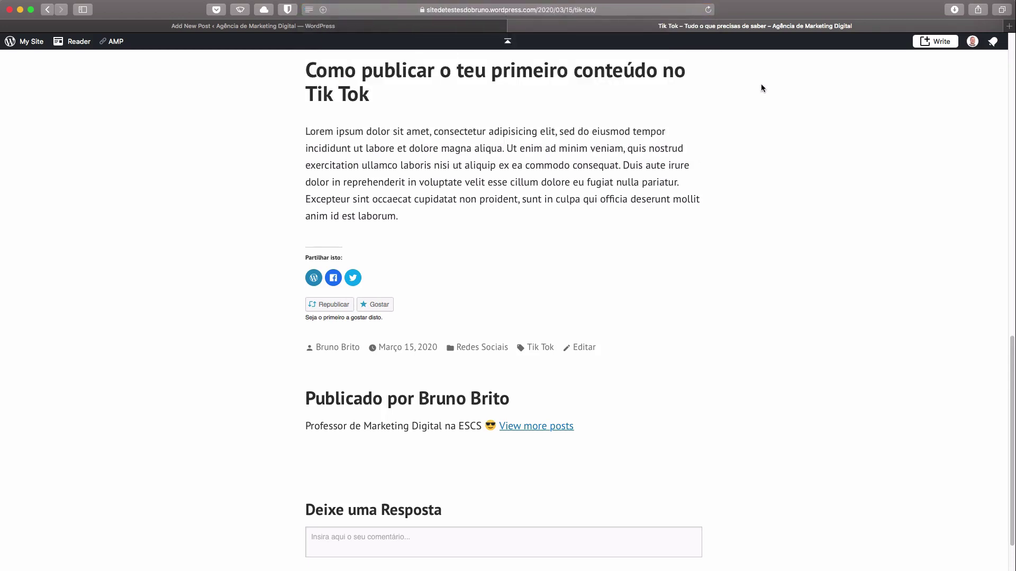
pyautogui.scroll(3, 561, 106)
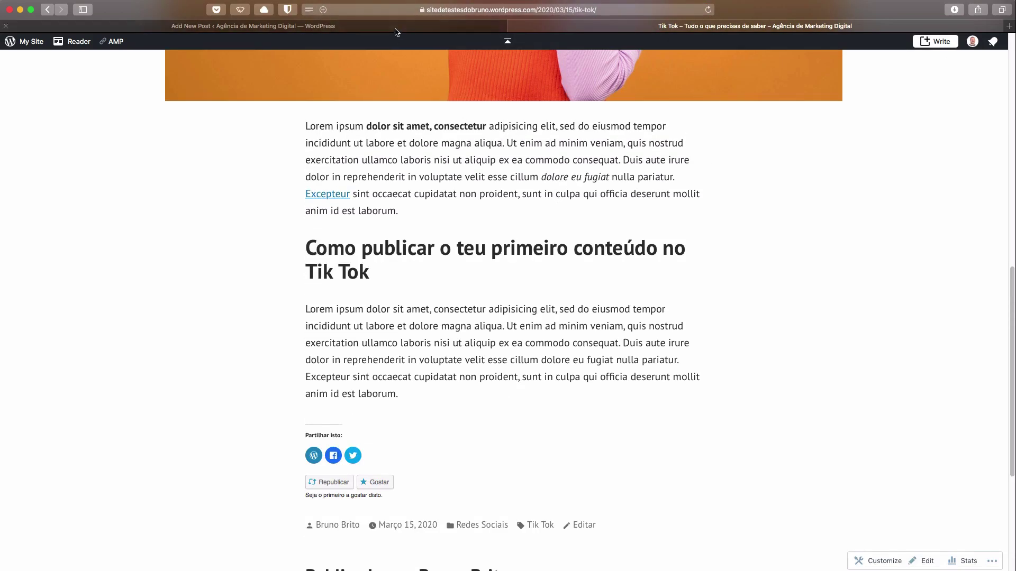
# Turn on Drop Cap for the post's last paragraph, update the post and view it on the live site
pyautogui.click(397, 29)
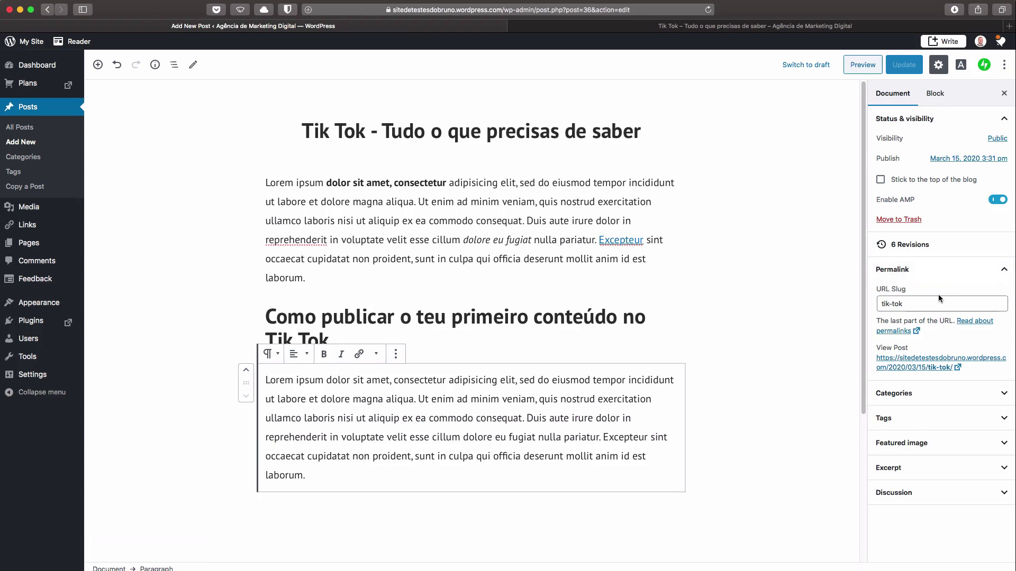
pyautogui.tripleClick(425, 139)
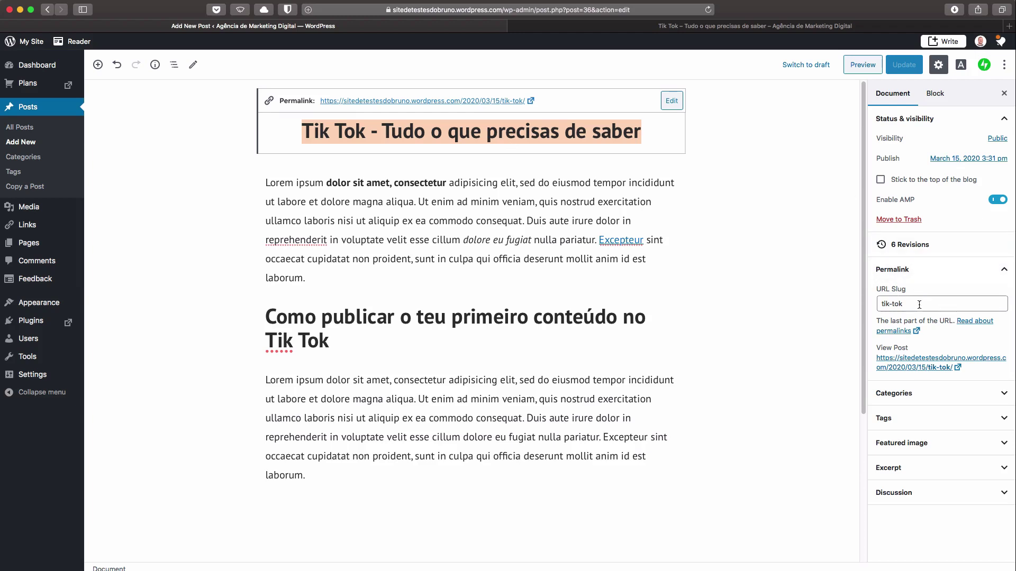
pyautogui.click(327, 474)
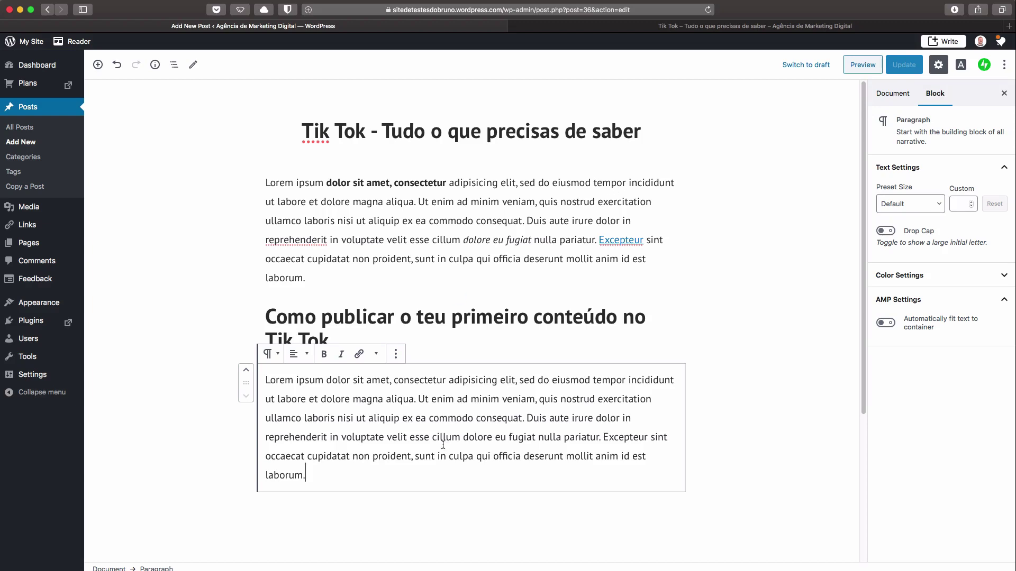
pyautogui.click(889, 232)
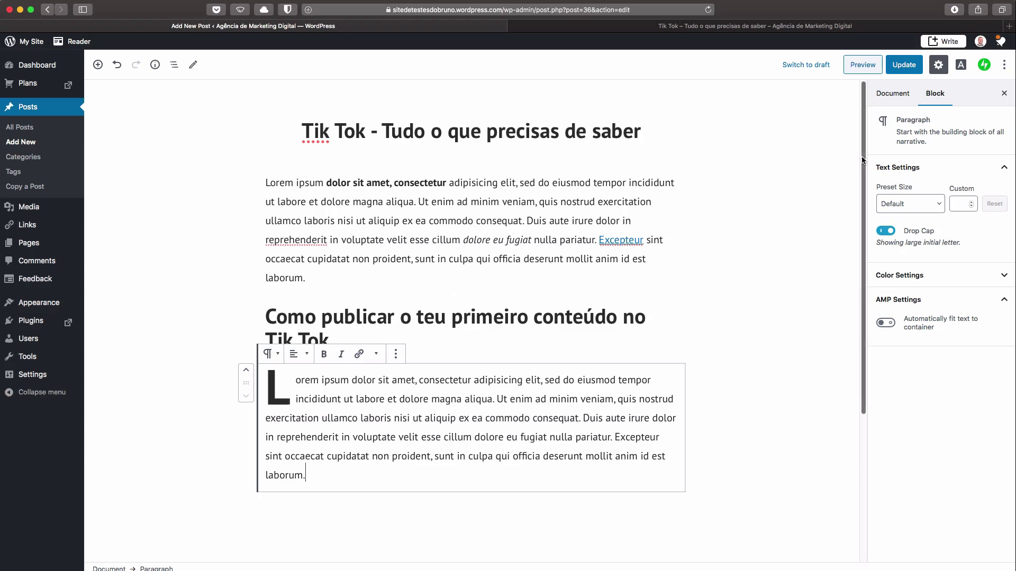
pyautogui.click(903, 64)
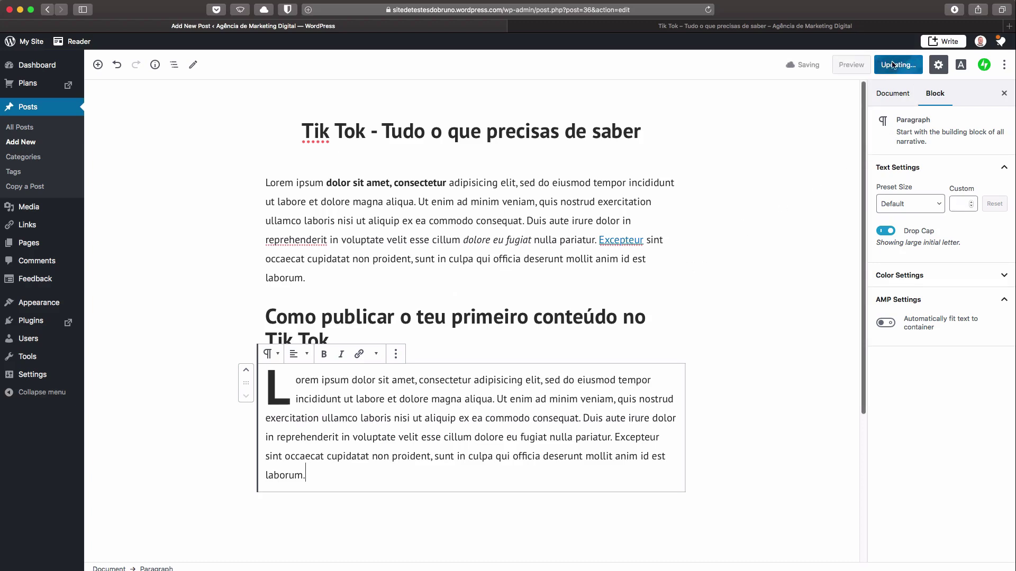
pyautogui.click(804, 26)
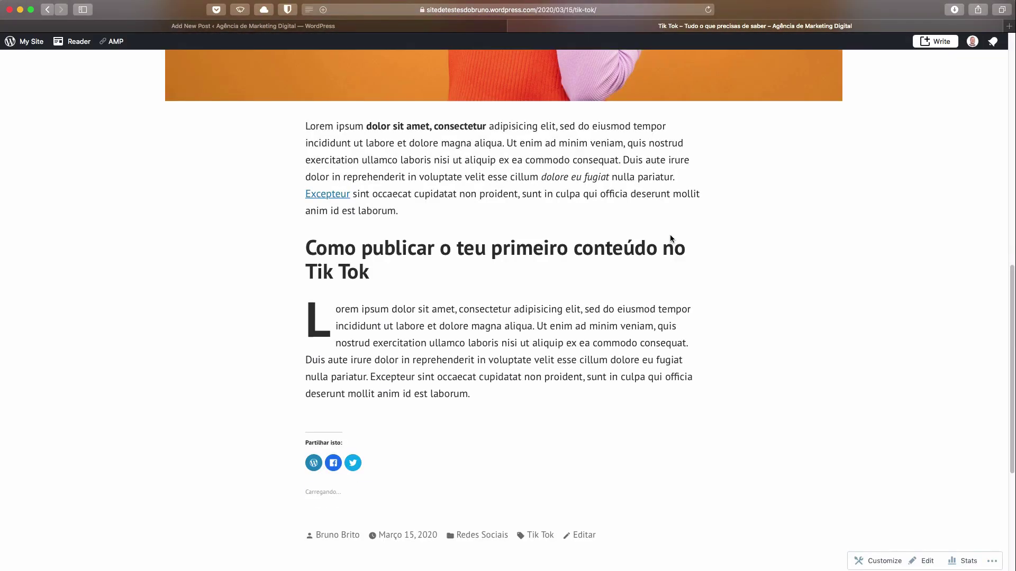
# Return to the post editor and examine the post's publish date and visibility options
pyautogui.hotkey('ctrl', 'shift', 'Tab')
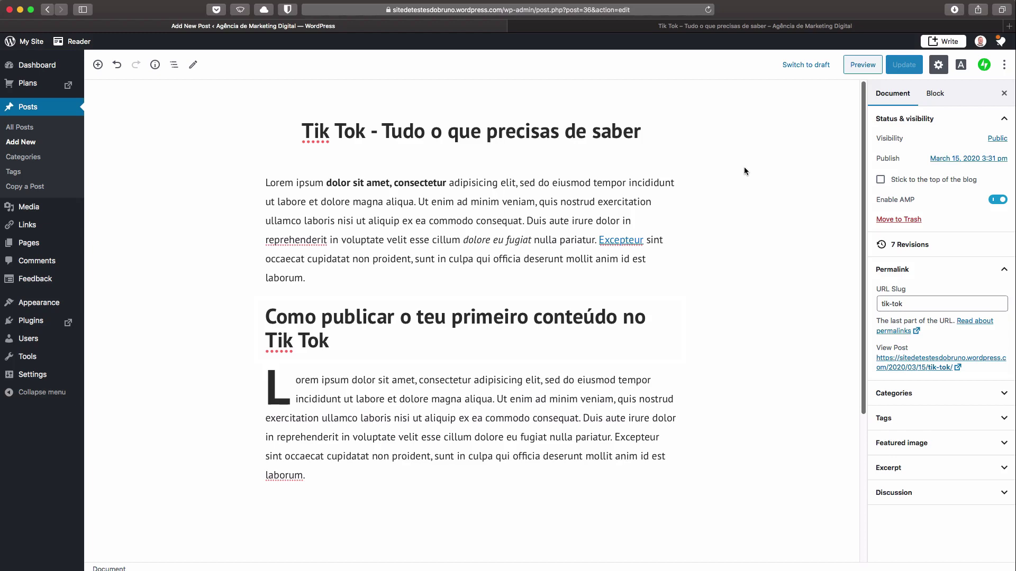
pyautogui.click(983, 158)
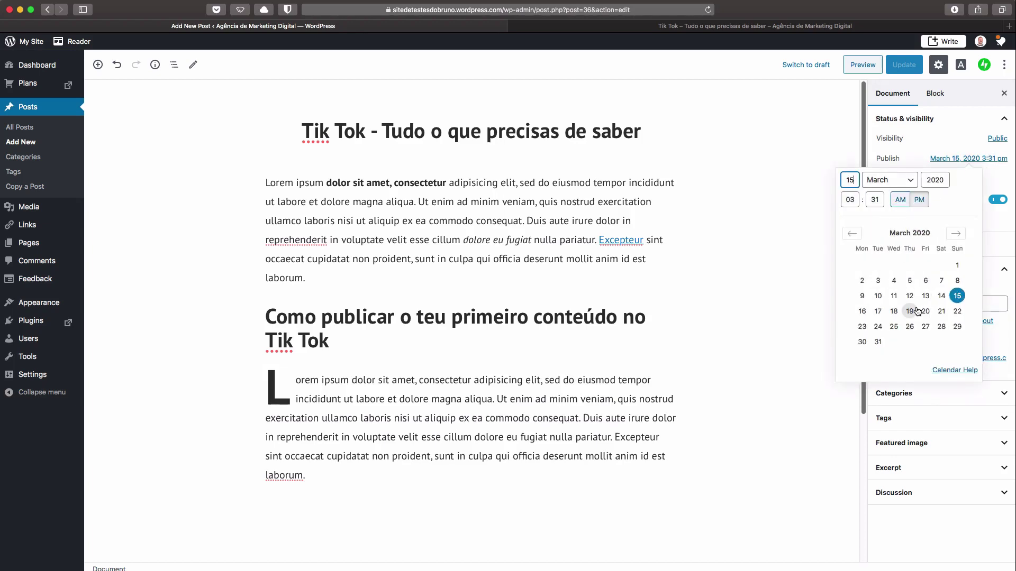
pyautogui.click(949, 138)
pyautogui.click(997, 138)
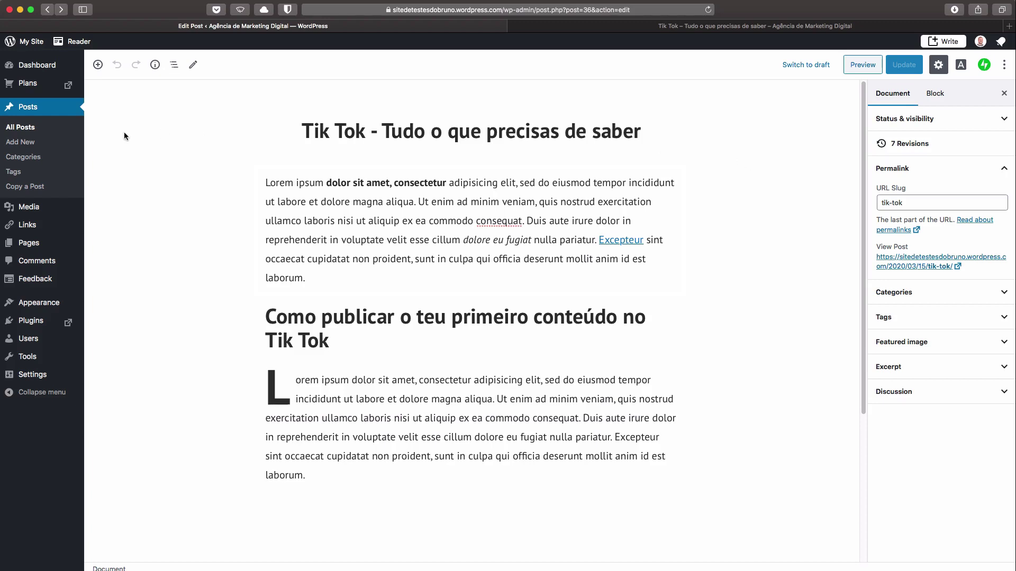
# Go to the list of all posts and open the Quick Edit form for the Tik Tok post
pyautogui.click(28, 128)
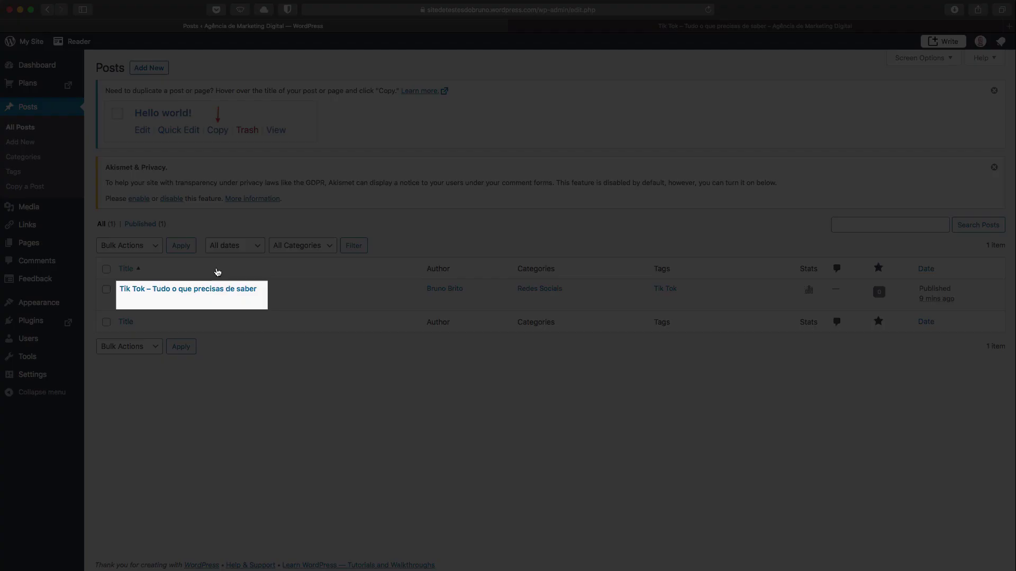
pyautogui.moveTo(191, 297)
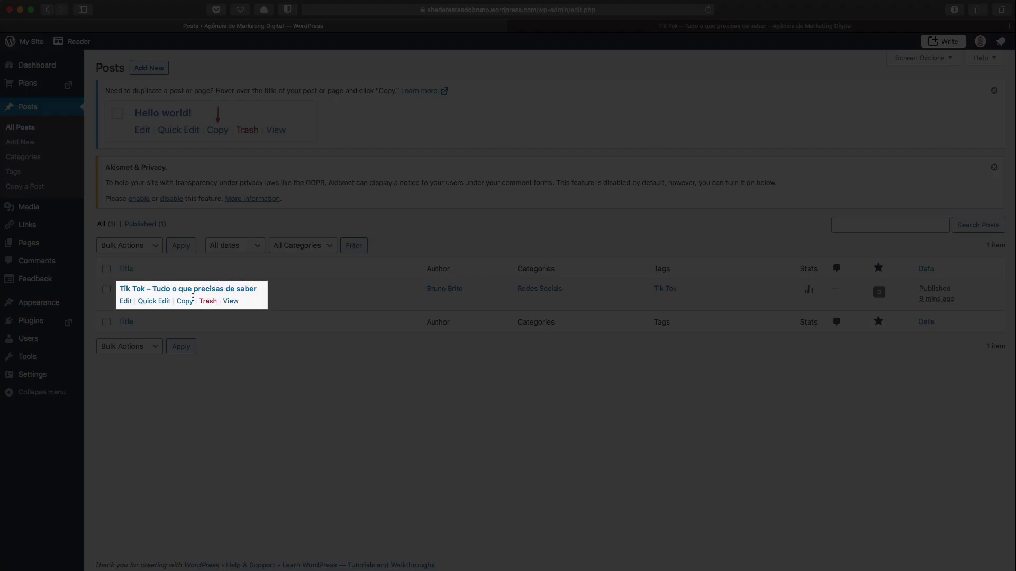
pyautogui.click(148, 303)
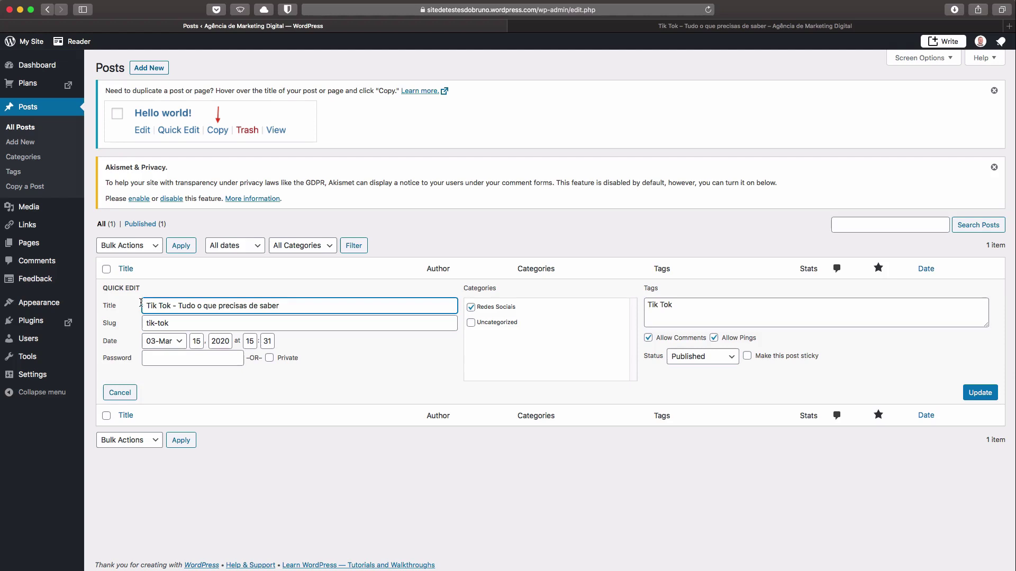